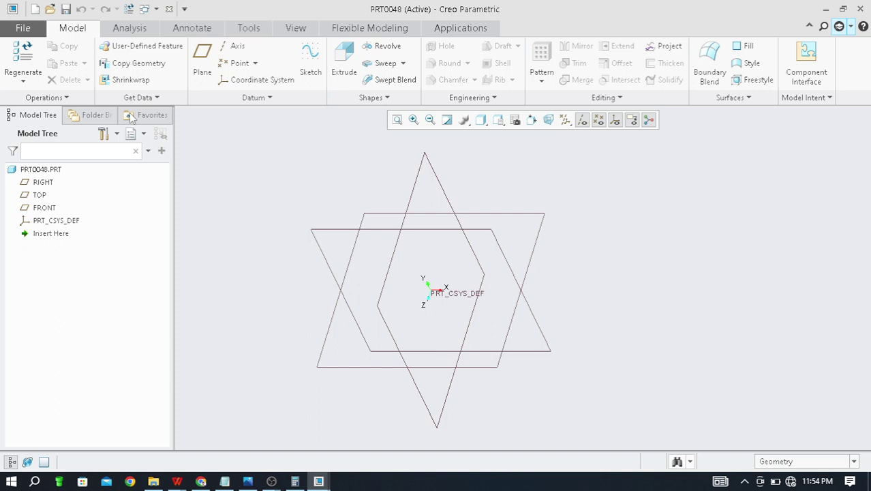
# Create a new solid part named prt0049 with the default template and maximize its window.
pyautogui.click(24, 28)
pyautogui.click(35, 52)
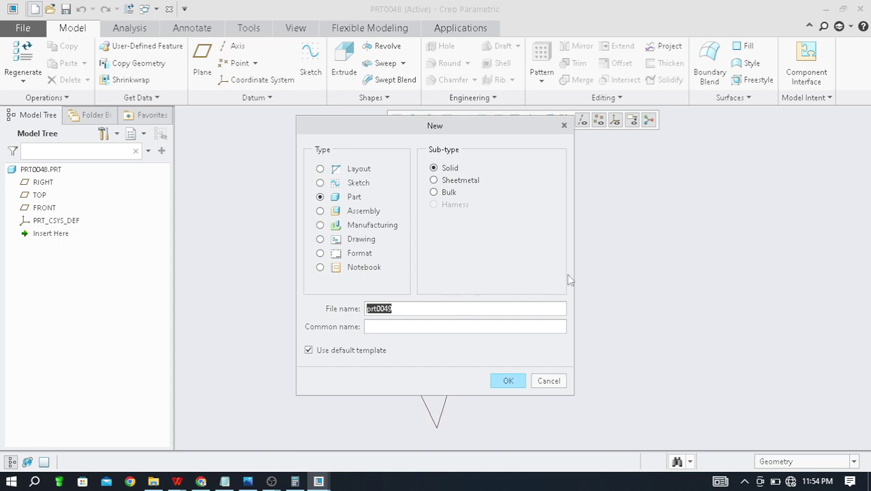
pyautogui.click(508, 381)
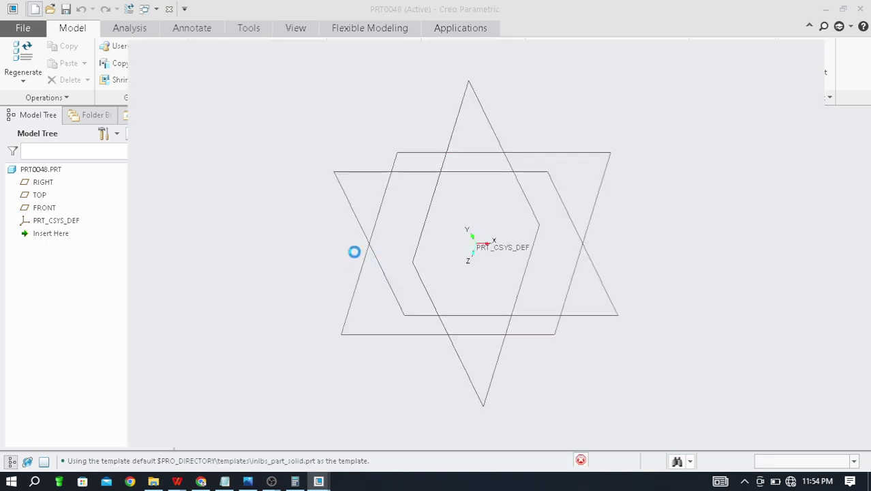
pyautogui.click(797, 12)
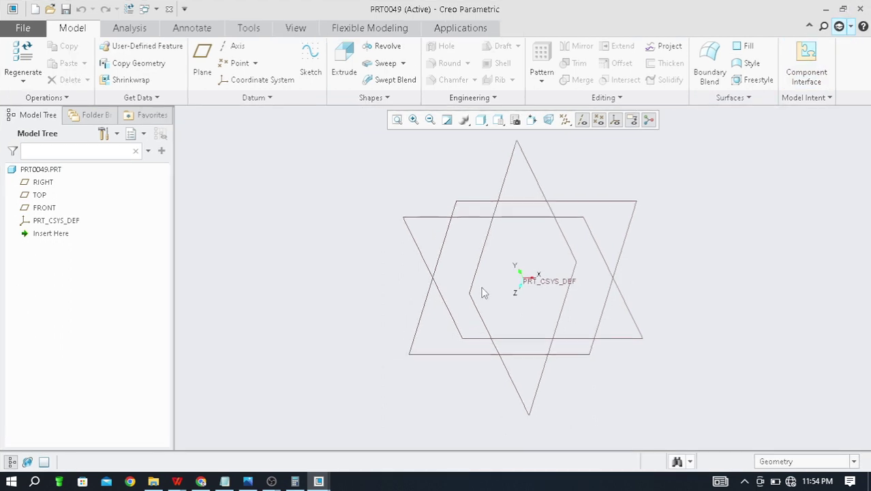
pyautogui.scroll(-2, 630, 259)
pyautogui.scroll(1, 414, 254)
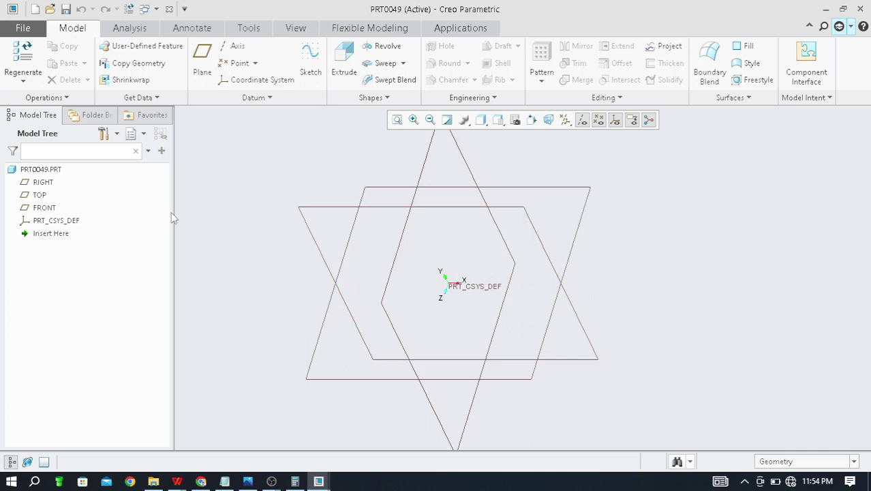
# Start another new file and examine the Sheetmetal sub-type and the Assembly, Sketch, Drawing and Format file types.
pyautogui.click(23, 29)
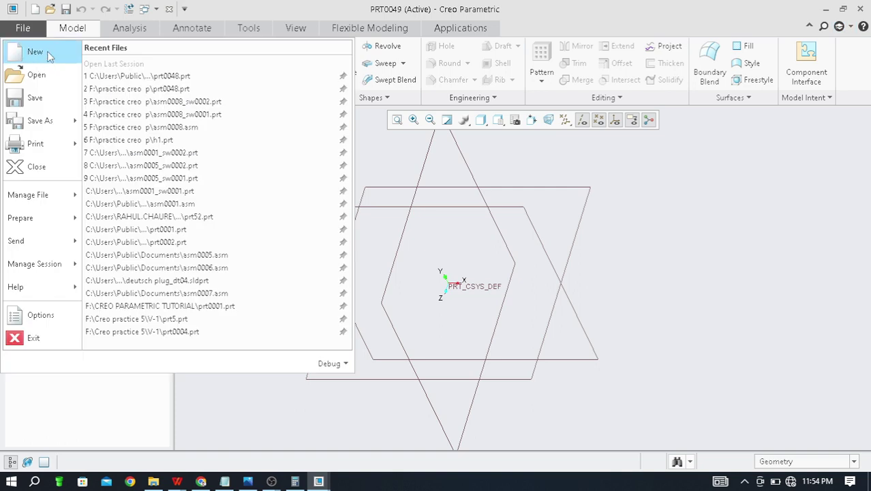
pyautogui.click(41, 53)
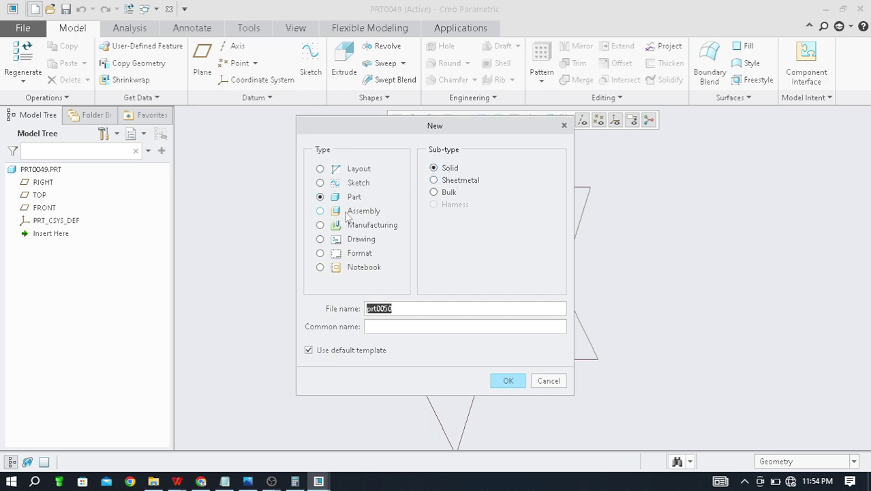
pyautogui.click(435, 180)
pyautogui.click(320, 211)
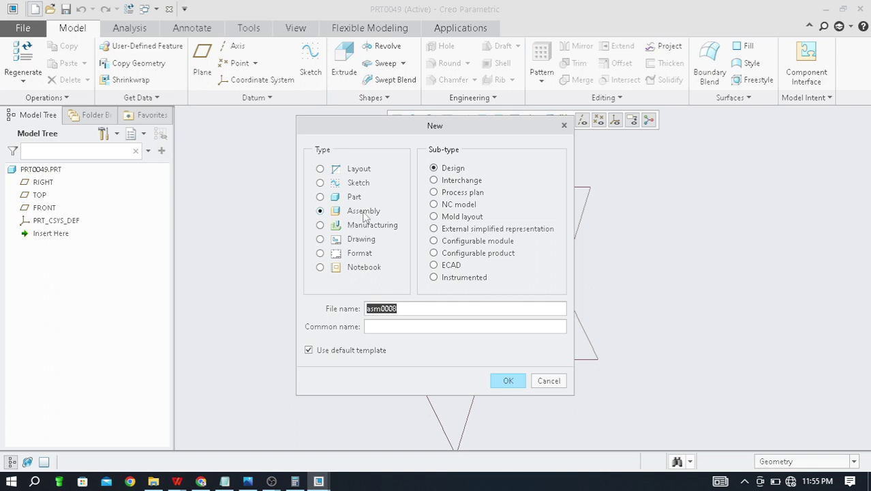
pyautogui.click(320, 182)
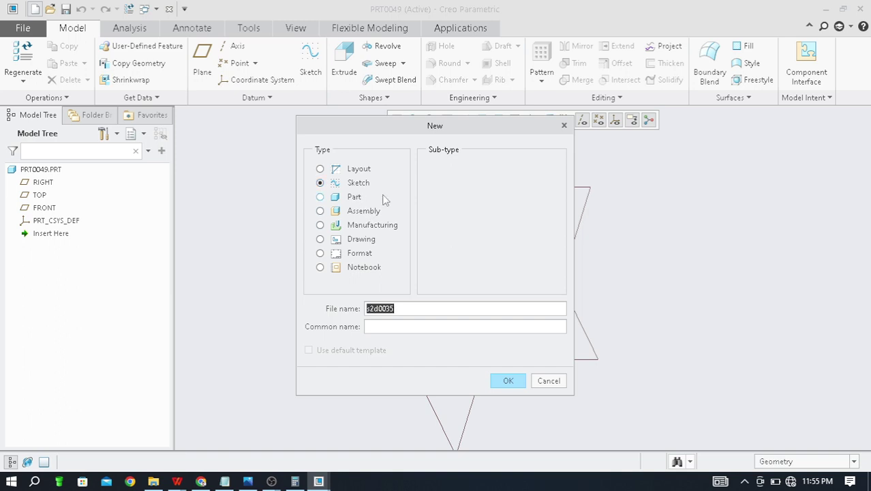
pyautogui.click(320, 239)
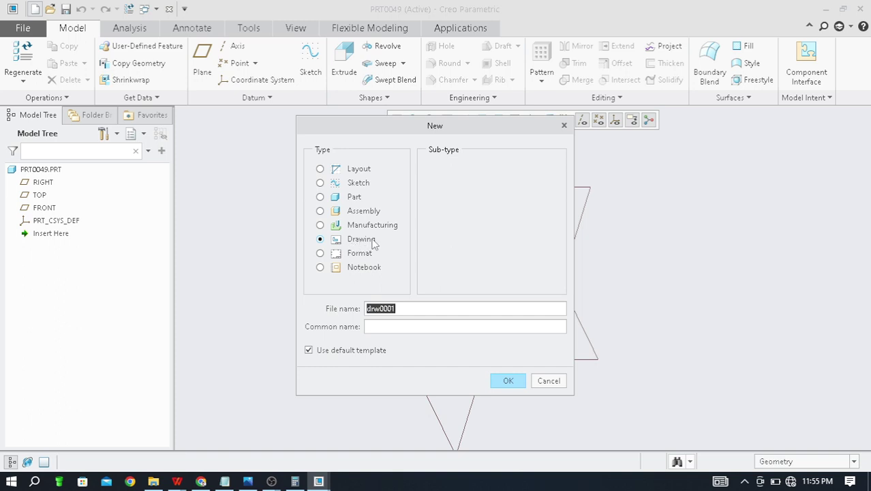
pyautogui.click(320, 253)
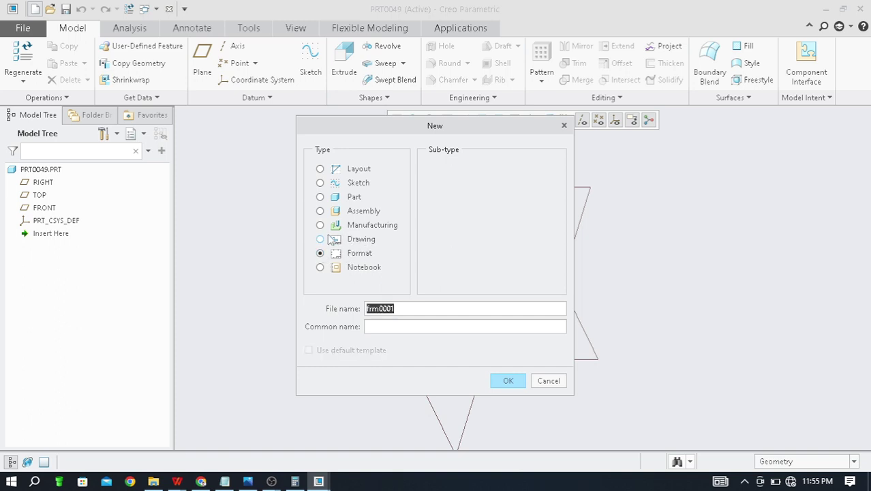
pyautogui.click(322, 239)
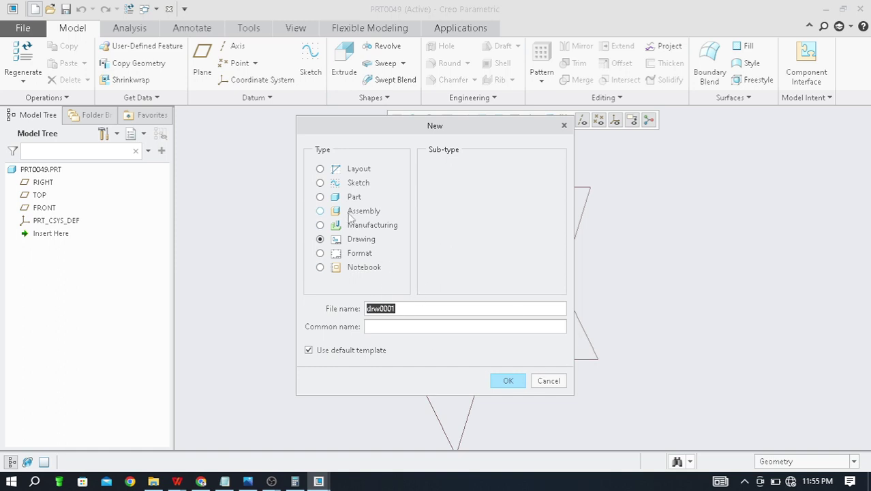
# Create the new file as a solid part named prt0050 with the default template and maximize its window.
pyautogui.click(327, 199)
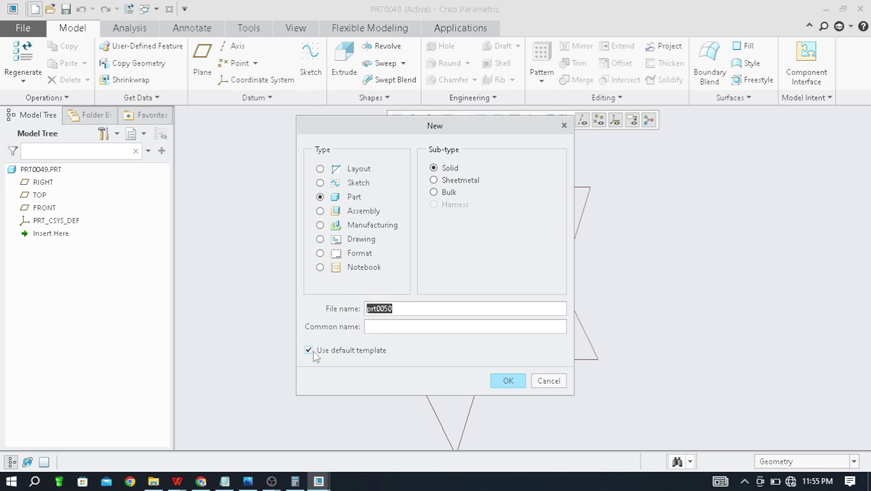
pyautogui.click(508, 381)
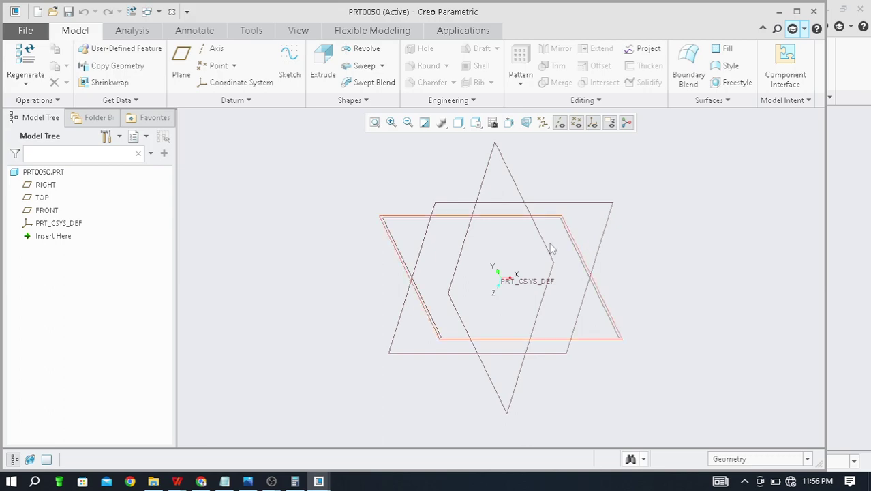
pyautogui.click(795, 12)
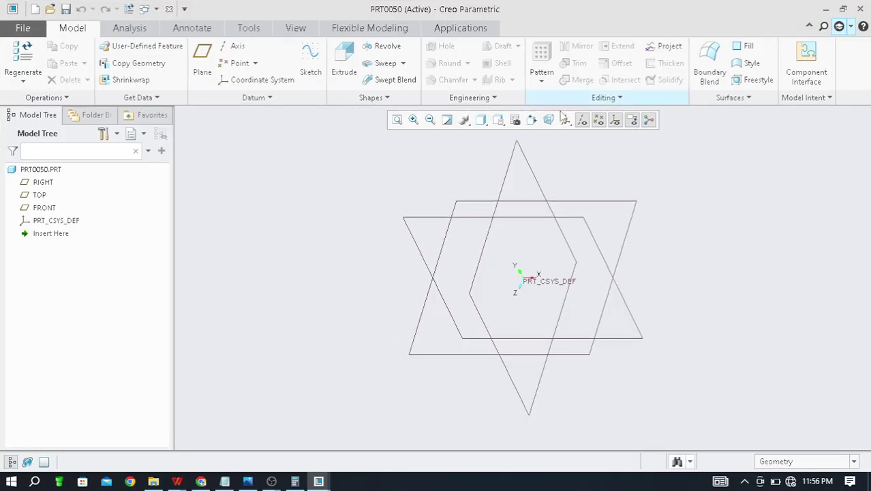
pyautogui.scroll(3, 629, 243)
pyautogui.scroll(-3, 530, 248)
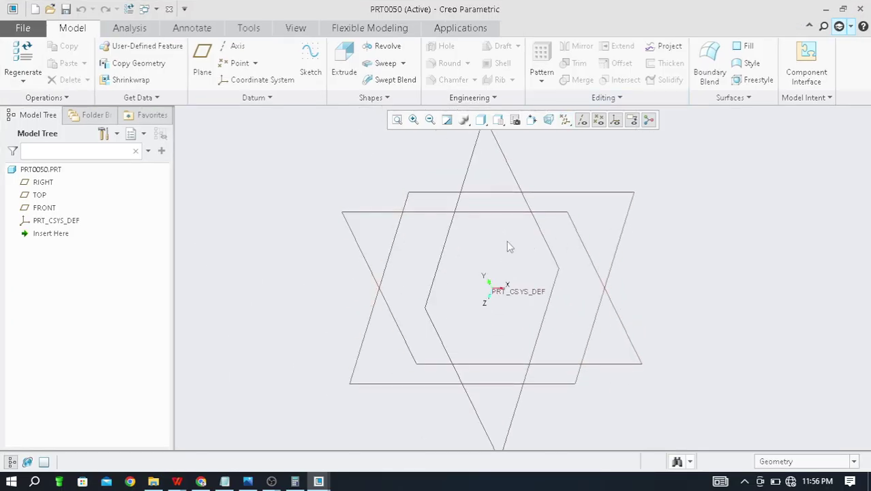
pyautogui.scroll(2, 647, 228)
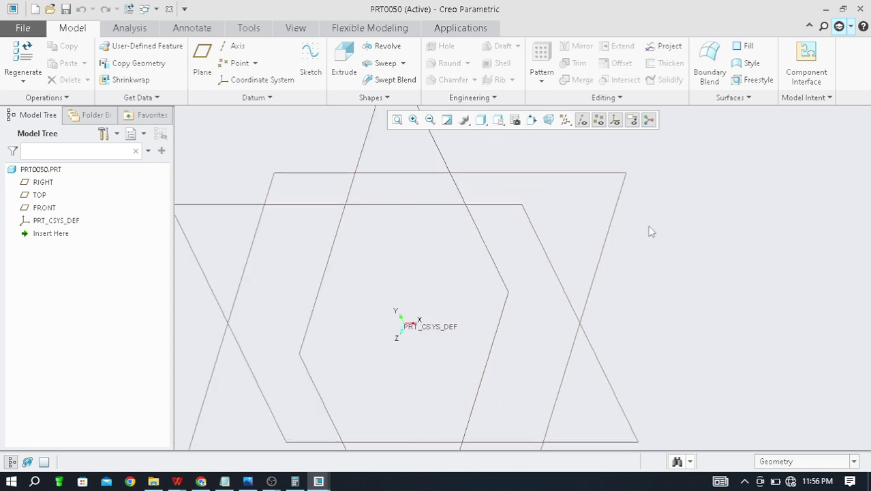
pyautogui.scroll(-3, 613, 231)
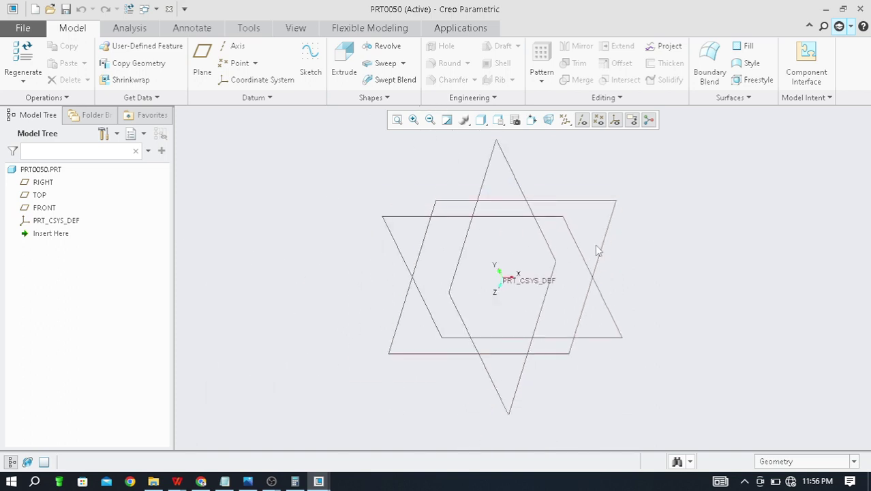
# Set the part's system of units to millimeter Kilogram Sec (mmKs) in the model properties, converting the existing dimensions.
pyautogui.click(23, 29)
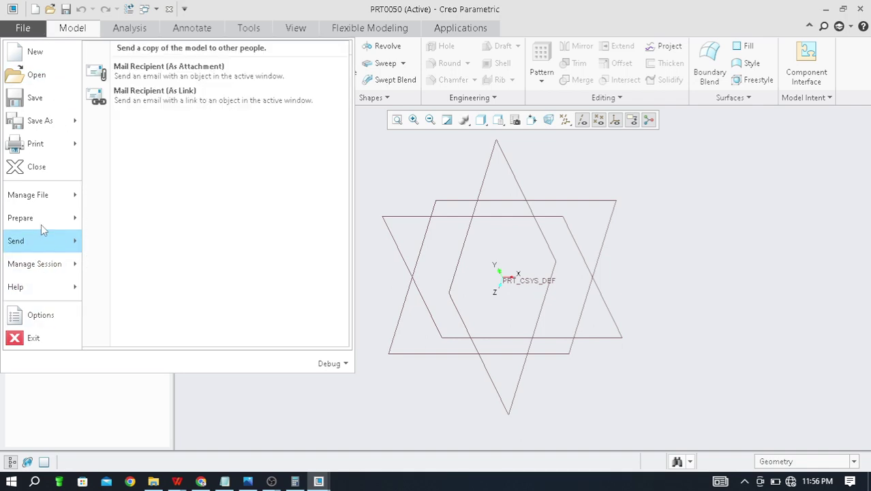
pyautogui.moveTo(40, 221)
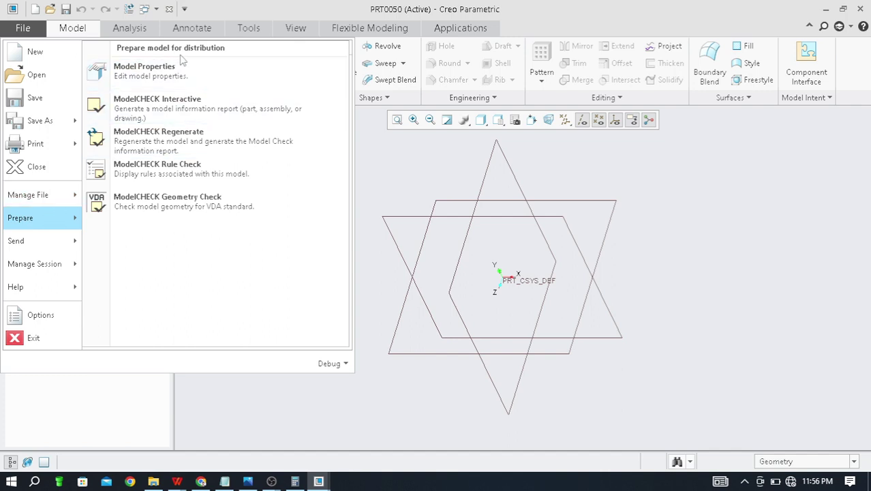
pyautogui.click(147, 70)
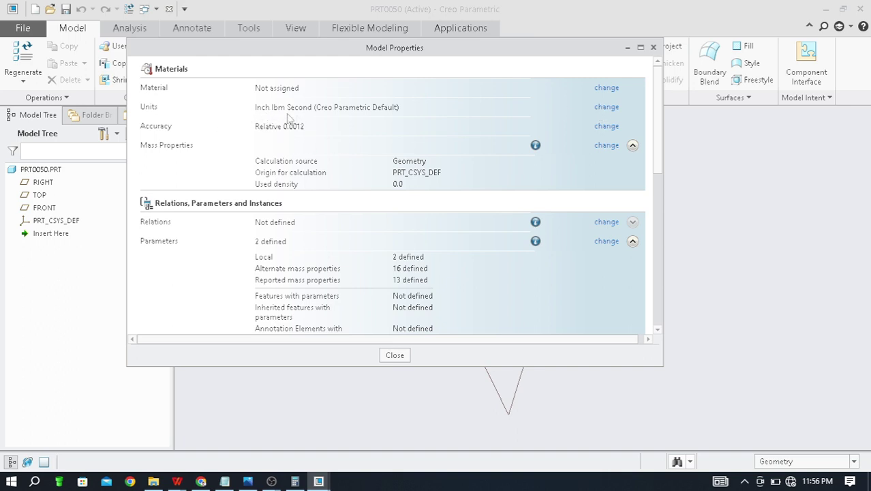
pyautogui.click(606, 107)
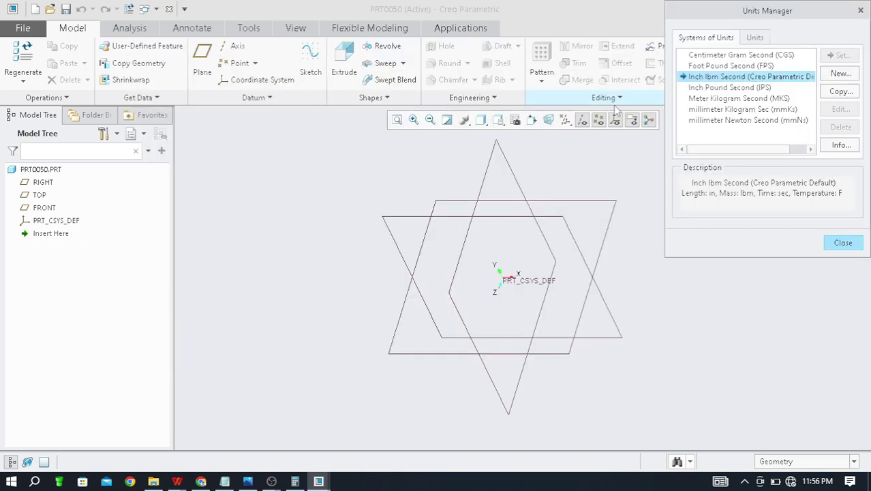
pyautogui.click(735, 111)
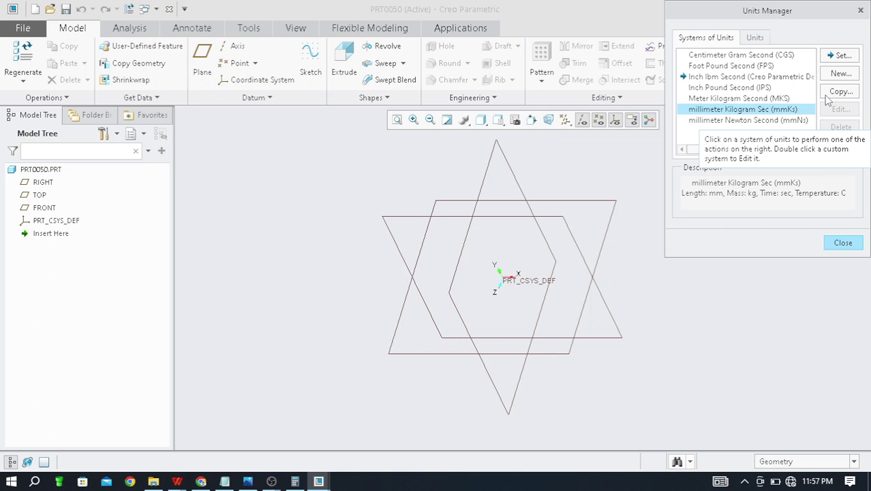
pyautogui.click(840, 56)
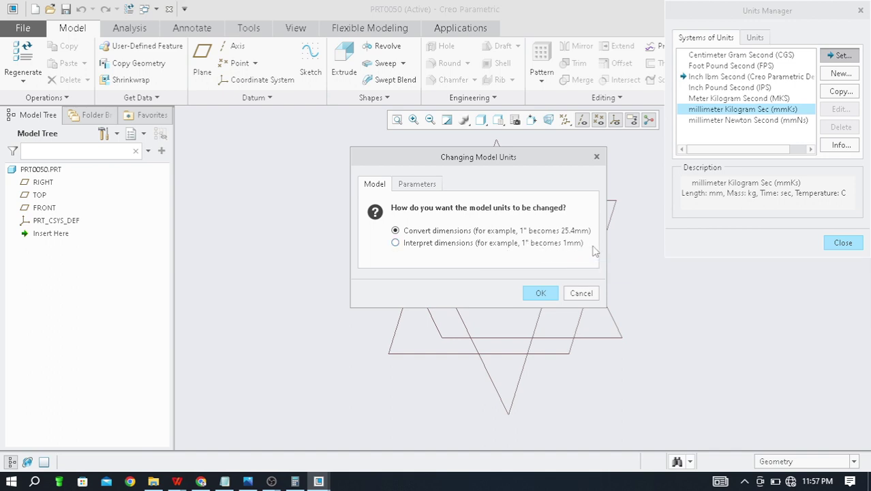
pyautogui.click(407, 243)
pyautogui.click(394, 231)
pyautogui.click(540, 294)
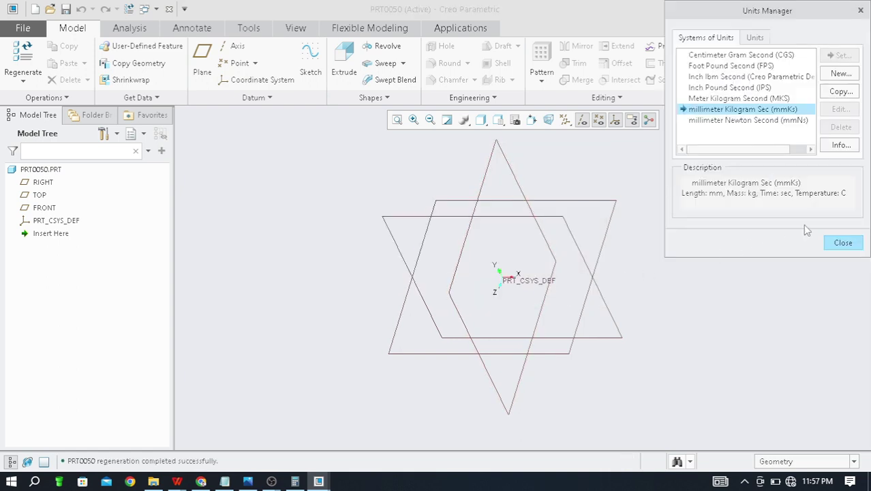
pyautogui.click(852, 247)
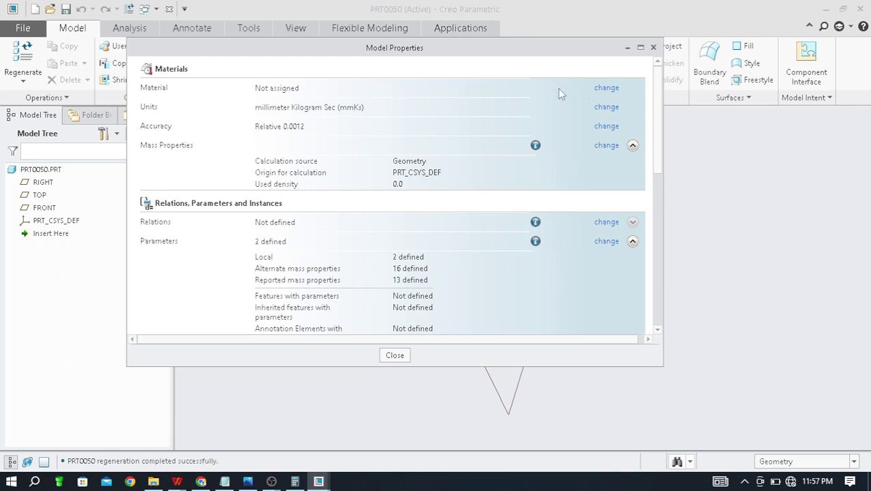
# Open the part's material assignment and look through the Legacy-Materials folder of the material library.
pyautogui.click(608, 88)
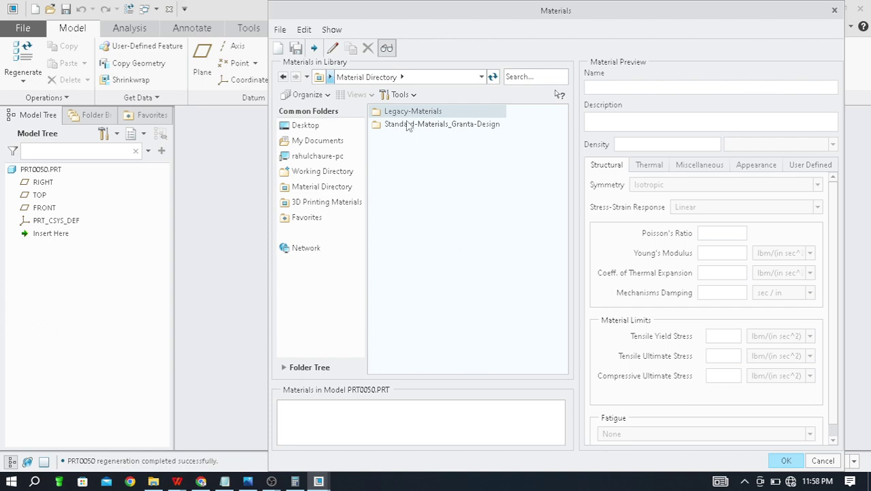
pyautogui.doubleClick(422, 114)
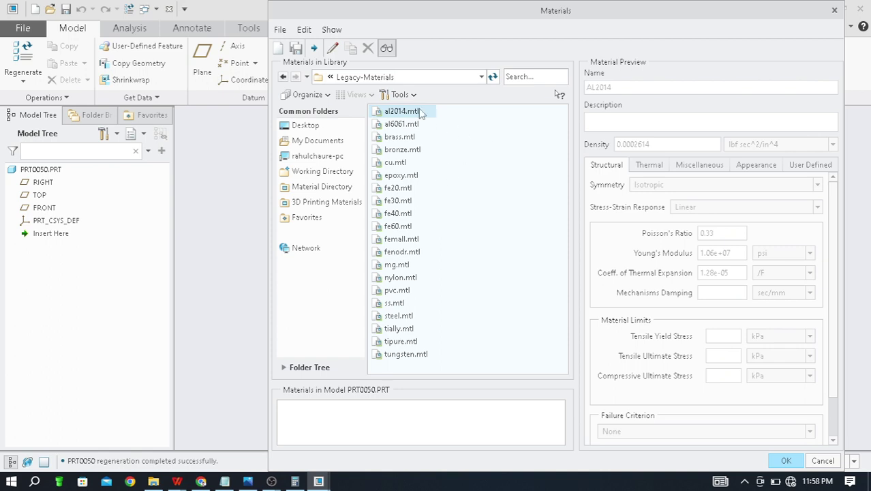
pyautogui.click(481, 76)
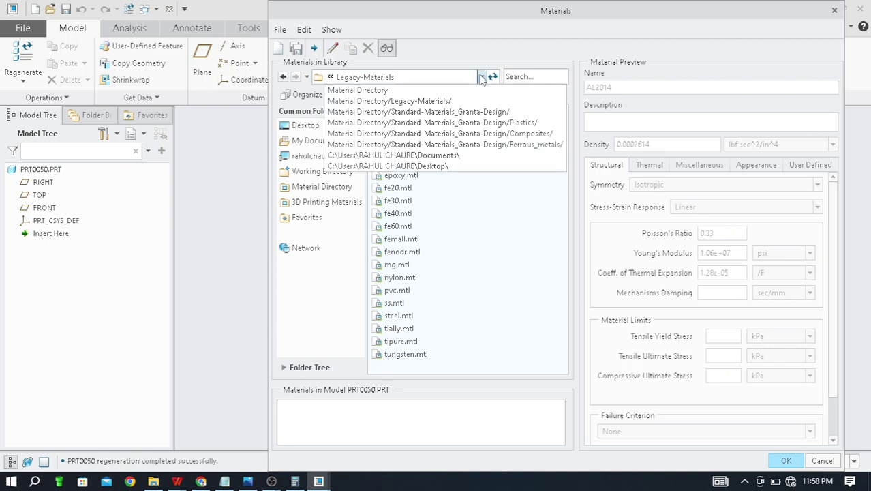
# Look through the Non-ferrous_metals folder of the Standard-Materials_Granta-Design library for the available metals and alloys.
pyautogui.click(418, 91)
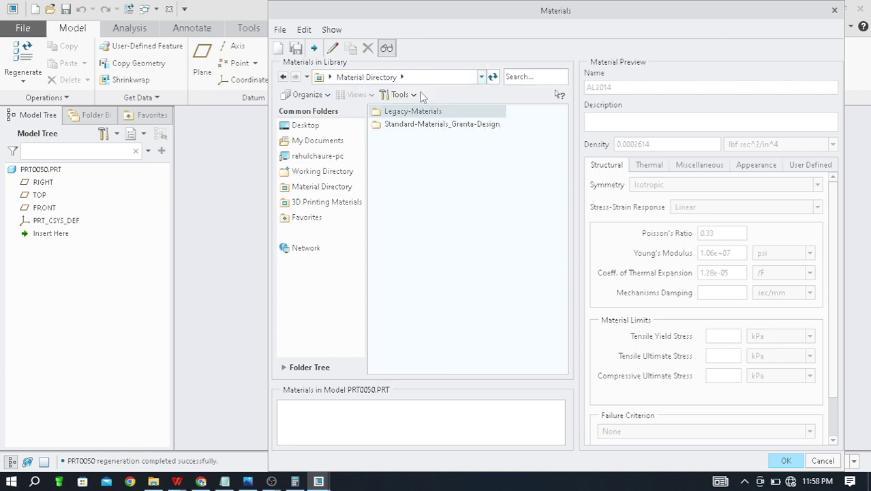
pyautogui.click(467, 130)
pyautogui.doubleClick(467, 127)
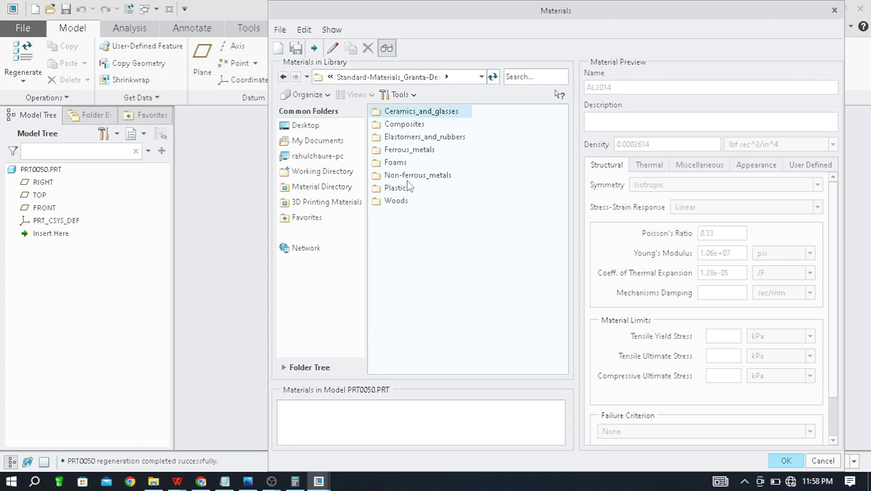
pyautogui.doubleClick(440, 176)
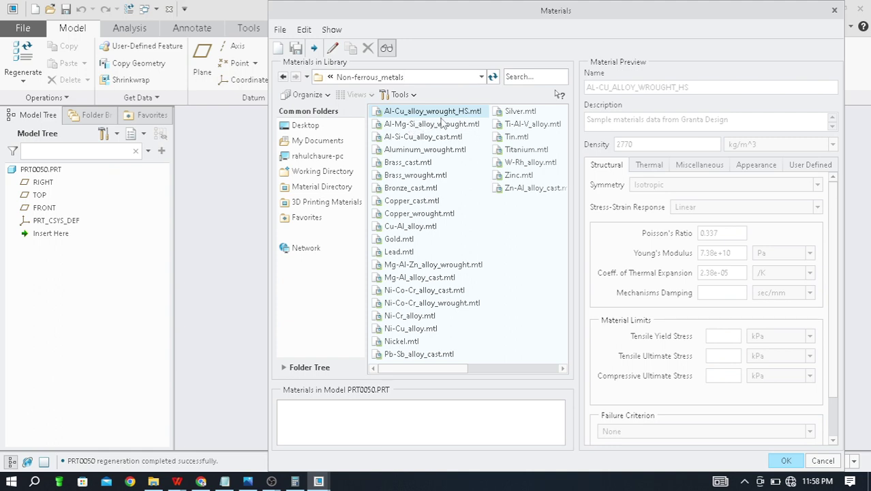
pyautogui.hscroll(1, 517, 272)
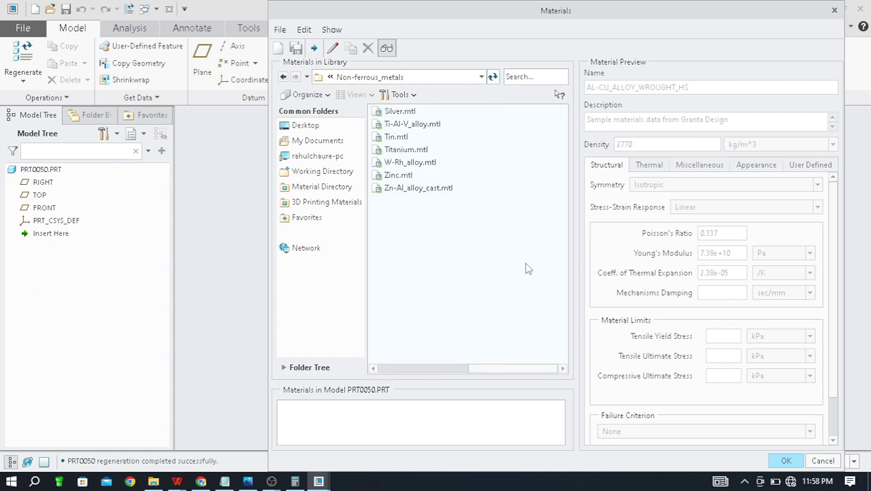
pyautogui.hscroll(-1, 518, 250)
pyautogui.hscroll(1, 519, 247)
pyautogui.hscroll(-1, 450, 247)
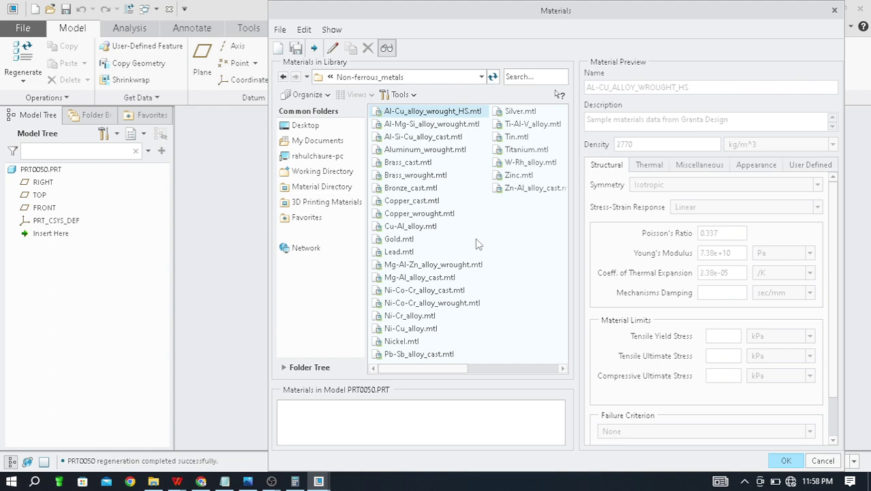
pyautogui.hscroll(1, 497, 205)
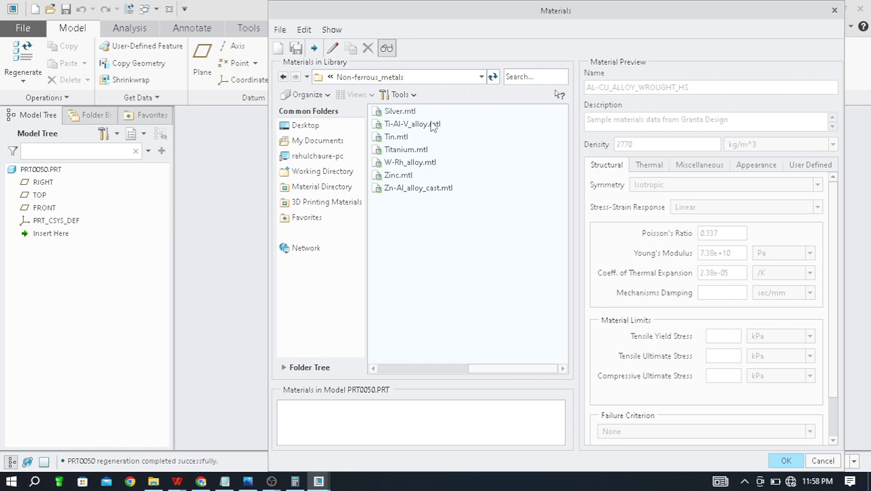
pyautogui.hscroll(-1, 433, 127)
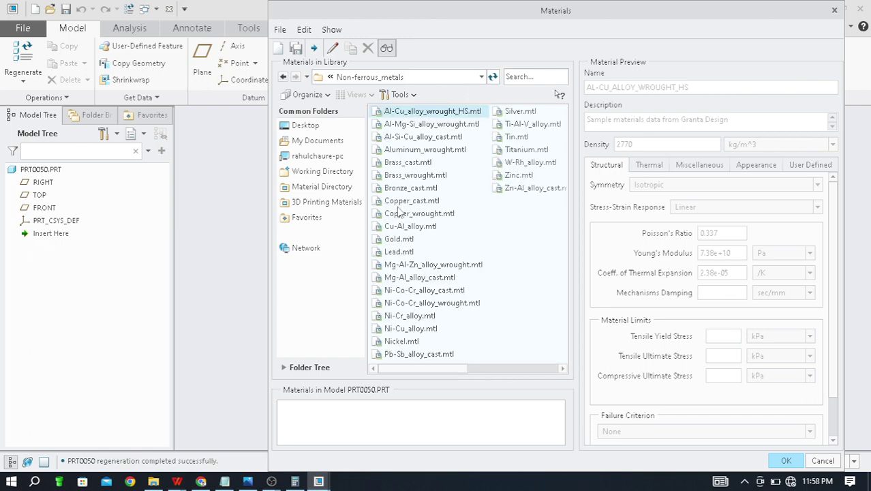
# Try to assign Copper_cast.mtl as the part's material, and close the model properties.
pyautogui.click(413, 201)
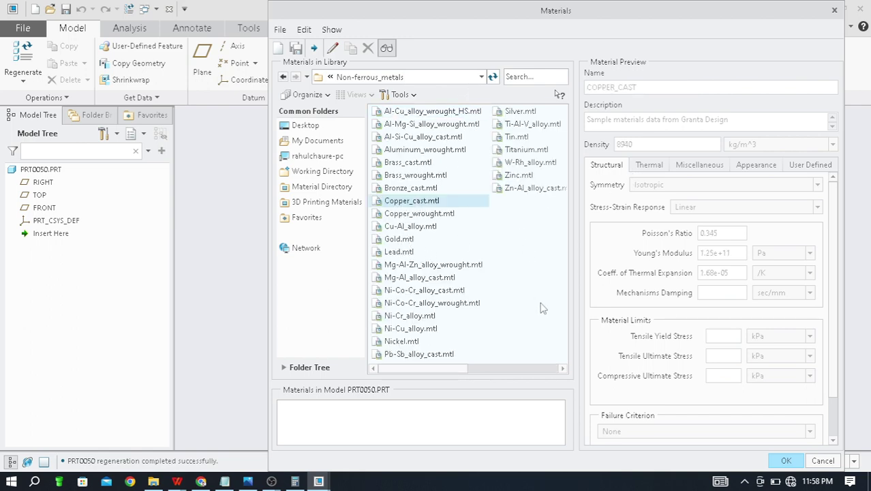
pyautogui.click(781, 461)
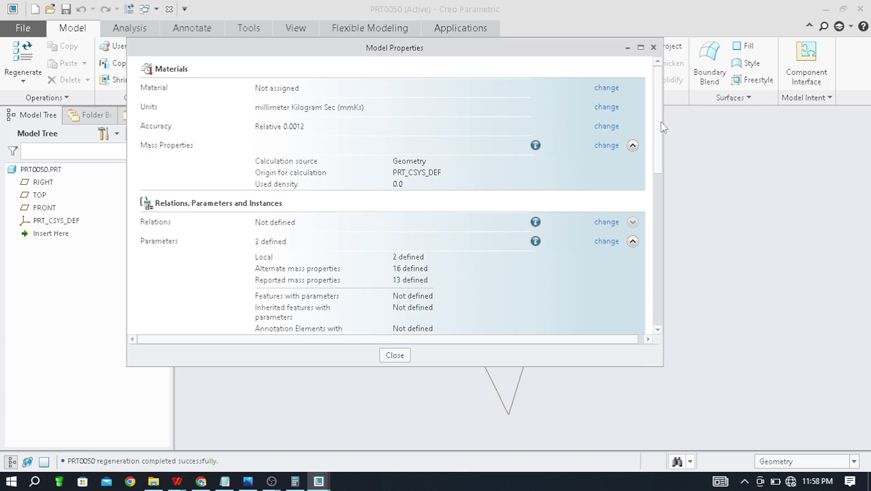
pyautogui.moveTo(656, 131); pyautogui.dragTo(680, 82)
pyautogui.click(652, 48)
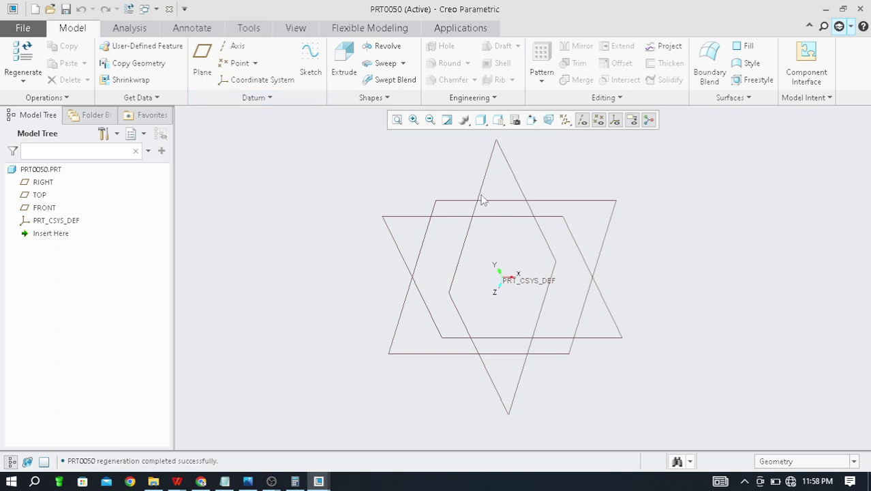
# Start saving a copy of the part and examine the current file name and the new file name entry.
pyautogui.click(23, 28)
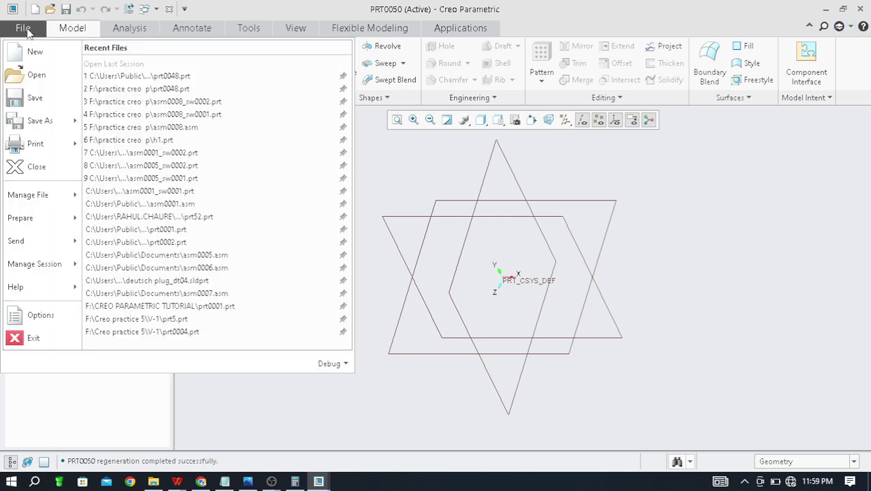
pyautogui.click(56, 123)
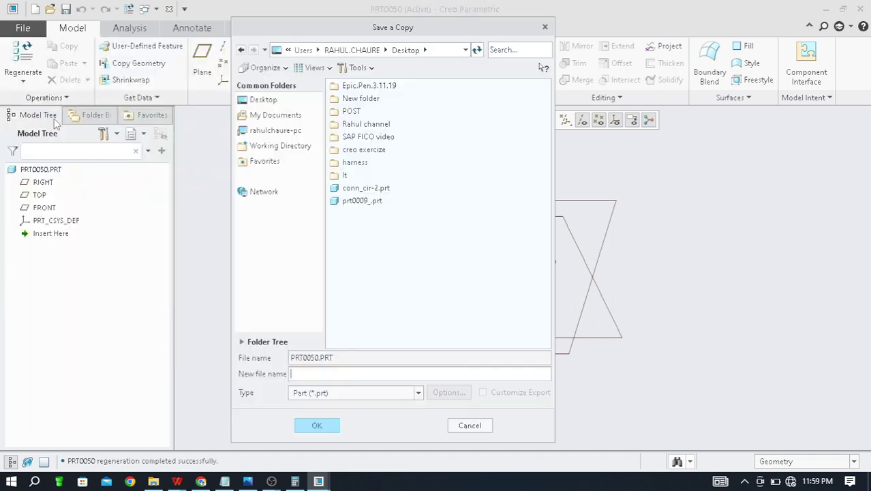
pyautogui.click(306, 374)
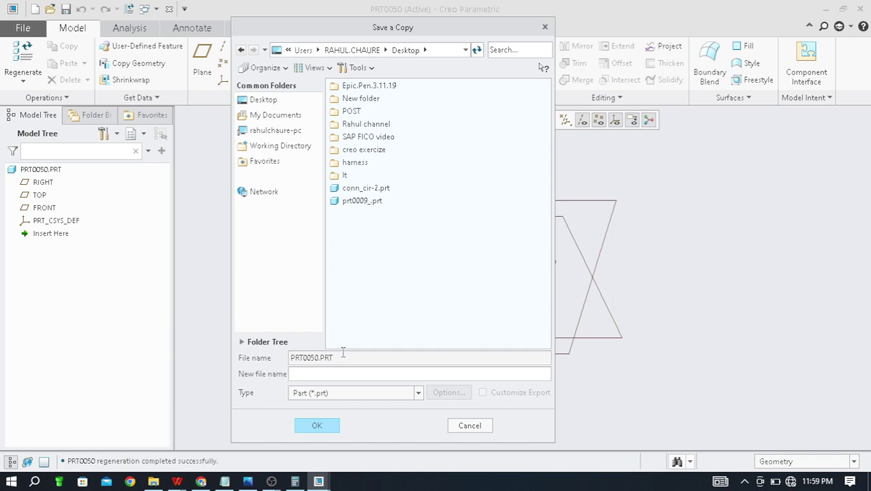
pyautogui.click(343, 353)
pyautogui.doubleClick(344, 358)
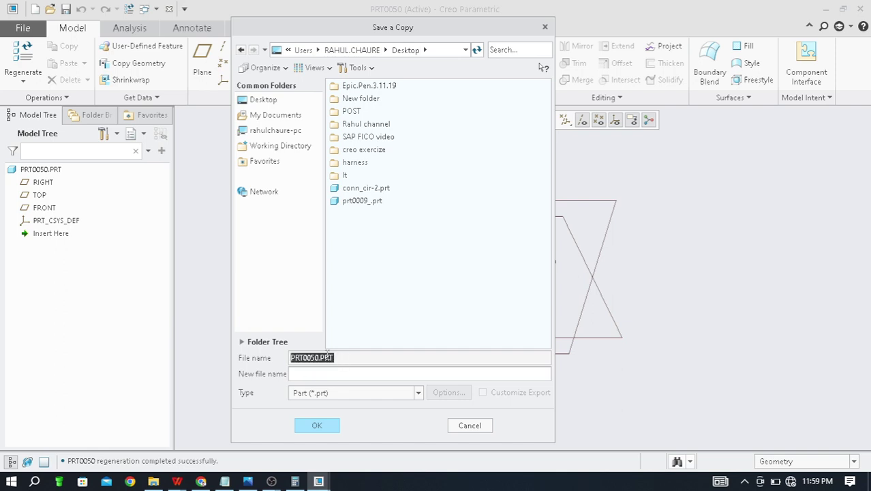
pyautogui.click(345, 351)
pyautogui.doubleClick(346, 357)
pyautogui.click(346, 358)
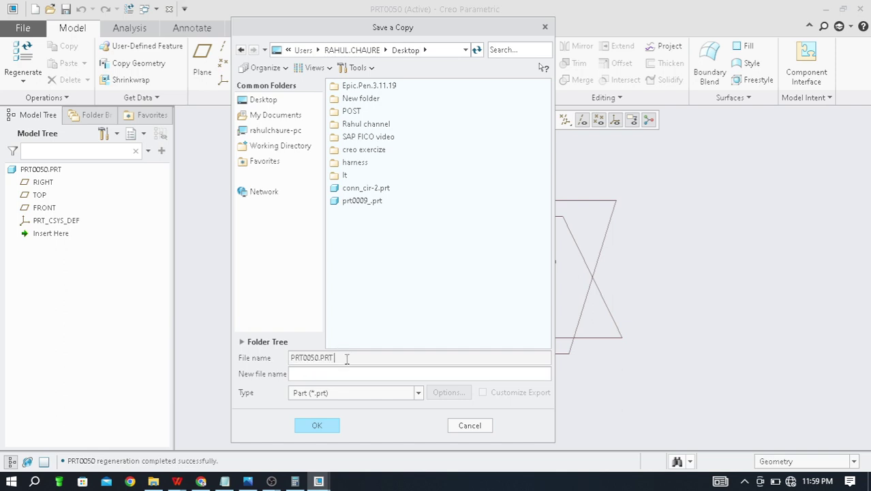
# Examine all the file types available for the saved copy, from Part (*.prt) to Zip File (*.zip), and cancel the copy.
pyautogui.click(418, 393)
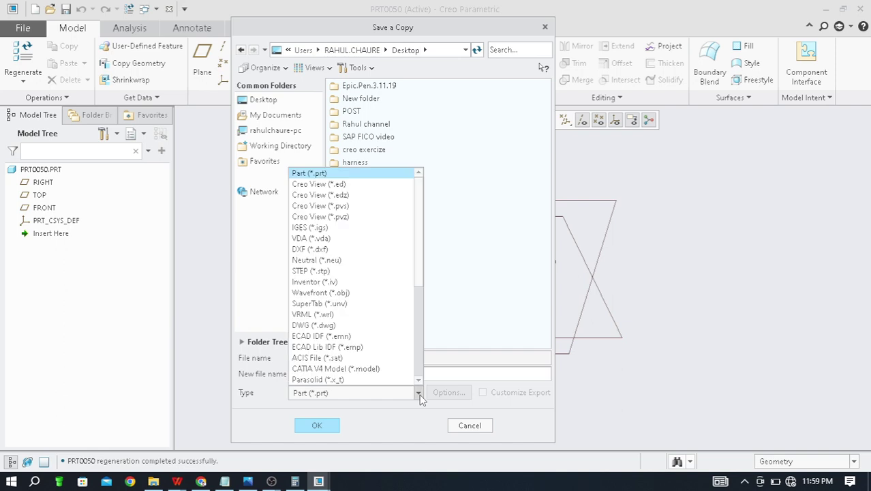
pyautogui.click(441, 252)
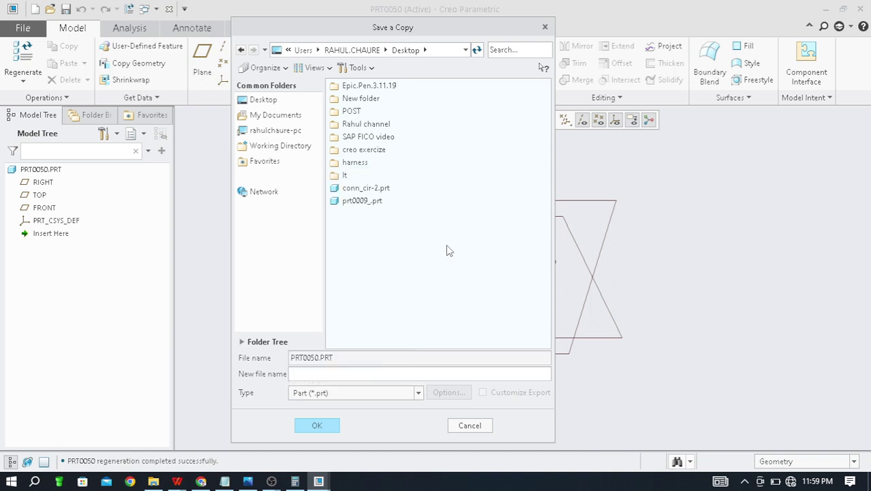
pyautogui.click(419, 395)
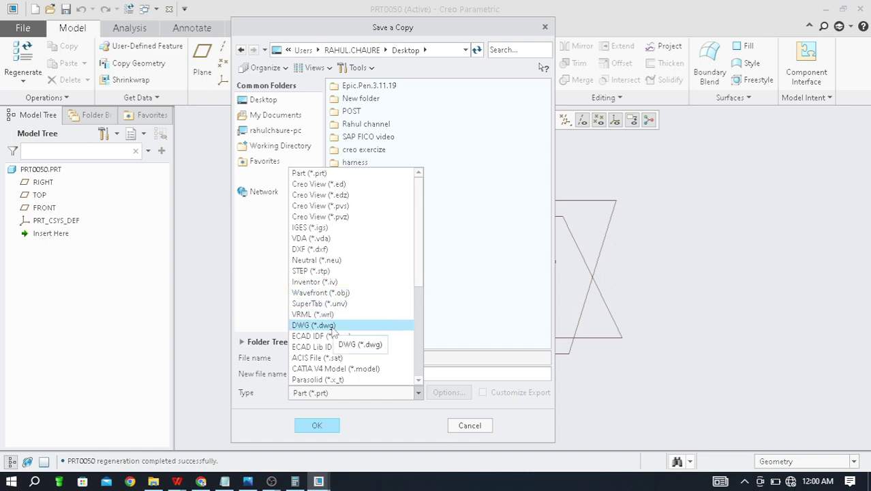
pyautogui.moveTo(422, 291); pyautogui.dragTo(424, 333)
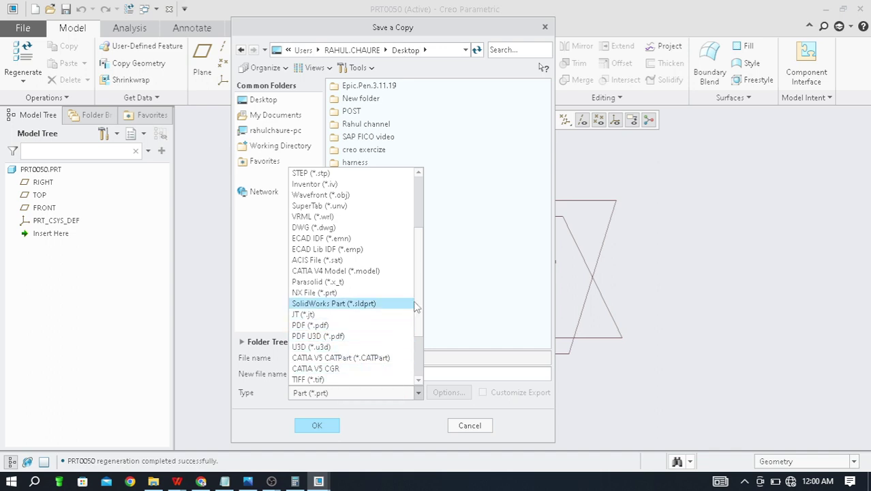
pyautogui.moveTo(417, 307); pyautogui.dragTo(421, 365)
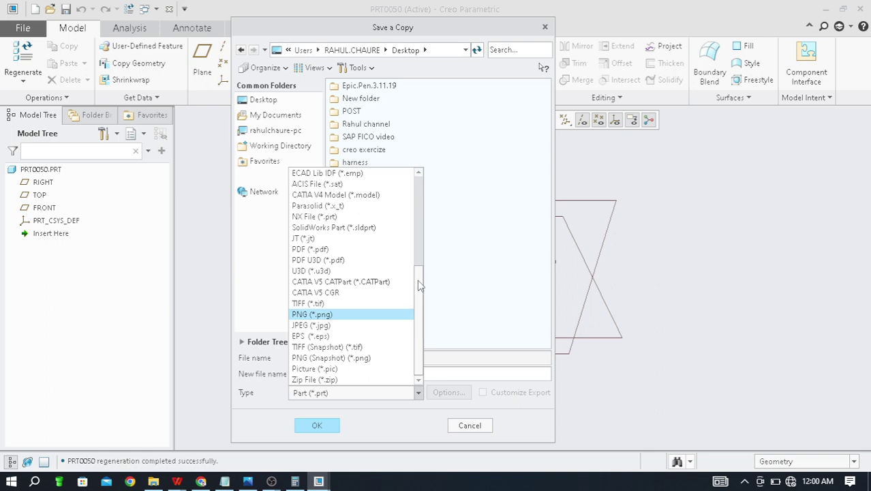
pyautogui.moveTo(420, 305); pyautogui.dragTo(425, 180)
pyautogui.click(501, 255)
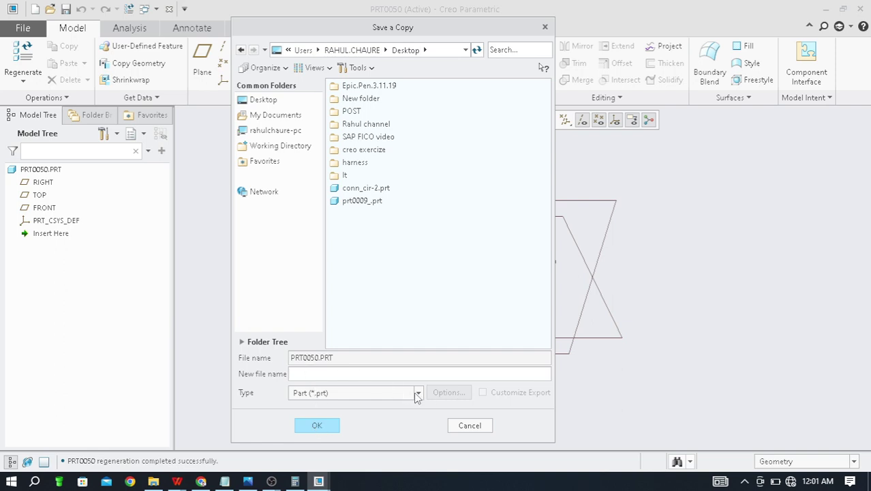
pyautogui.click(418, 393)
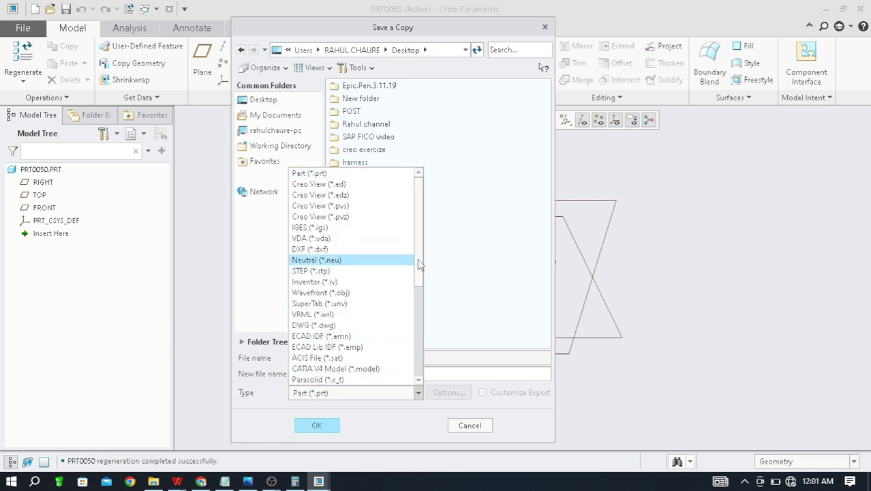
pyautogui.moveTo(417, 258); pyautogui.dragTo(419, 345)
pyautogui.click(450, 307)
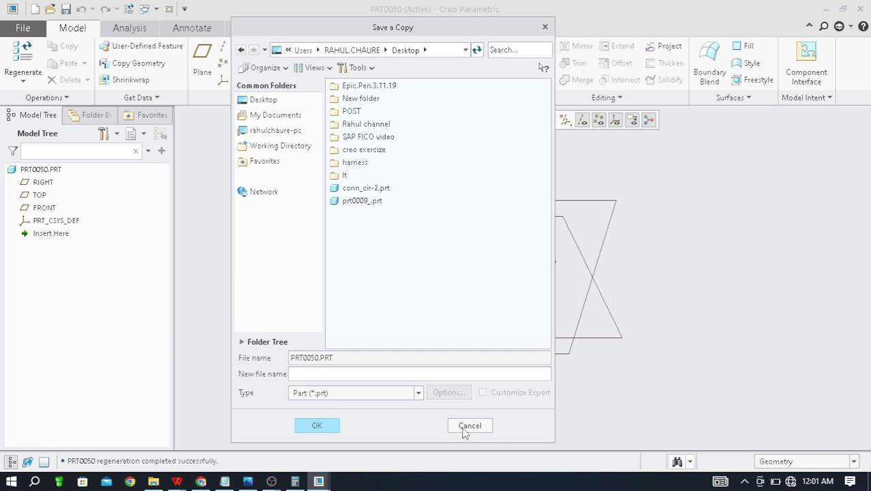
pyautogui.click(469, 426)
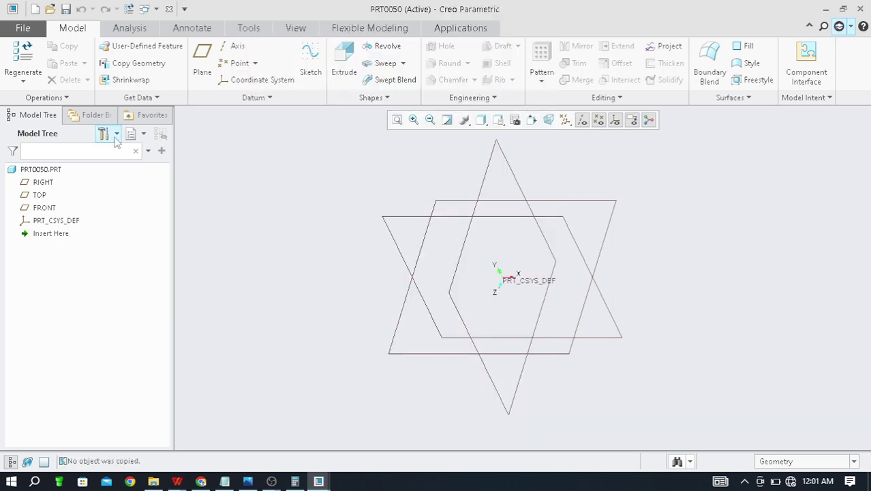
pyautogui.click(24, 28)
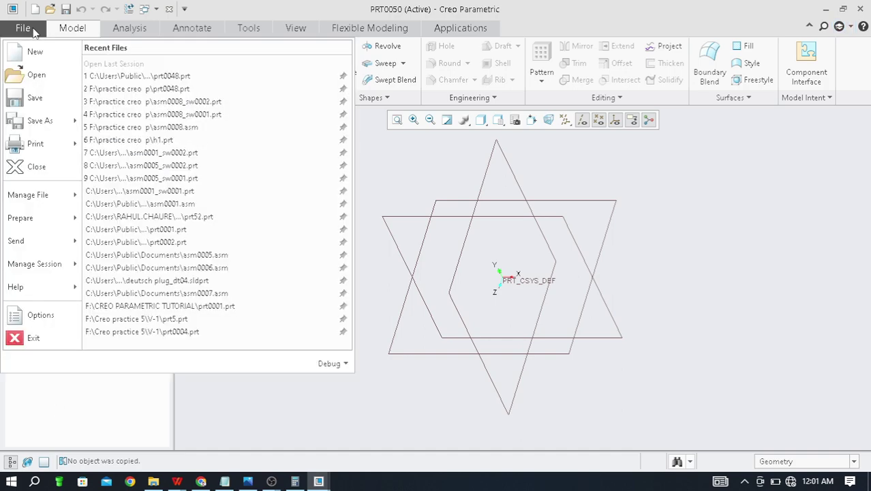
pyautogui.click(61, 117)
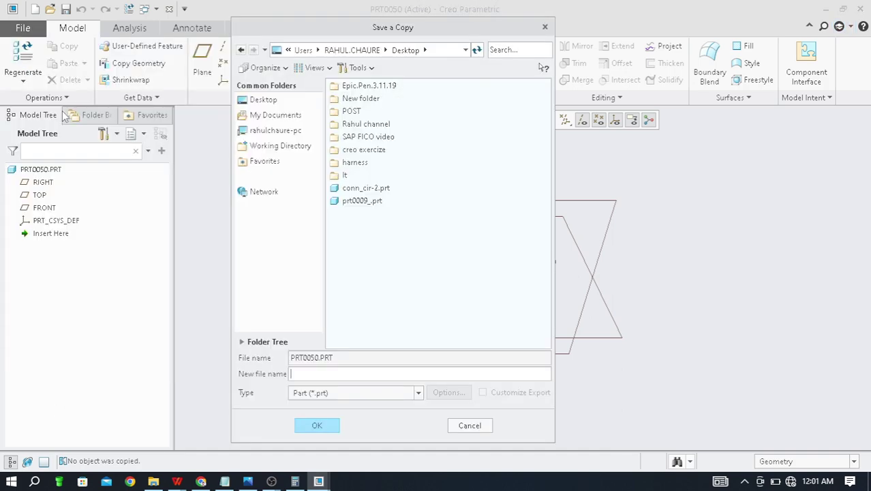
pyautogui.click(545, 27)
# Rename the part as PRT0040 on disk and in session.
pyautogui.click(23, 28)
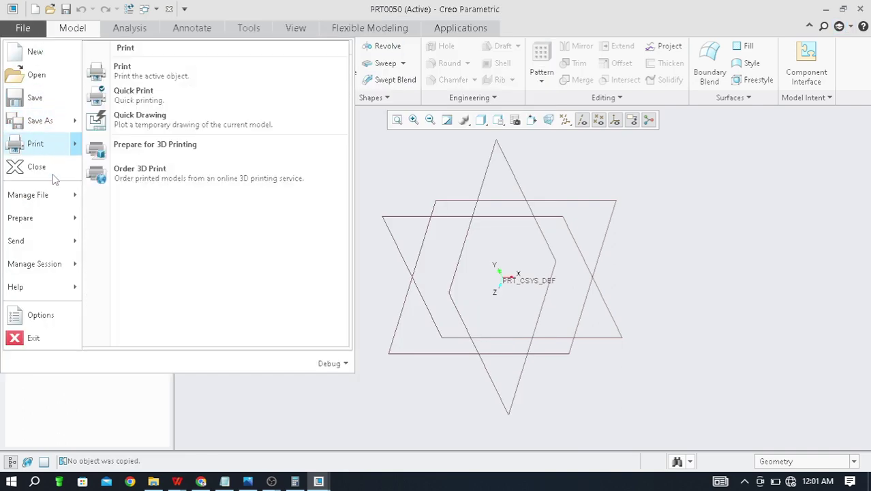
pyautogui.moveTo(40, 214)
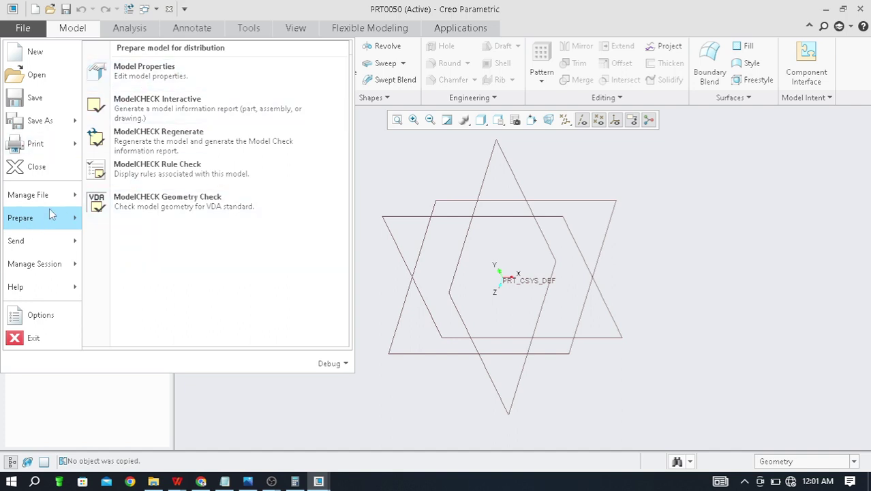
pyautogui.moveTo(66, 197)
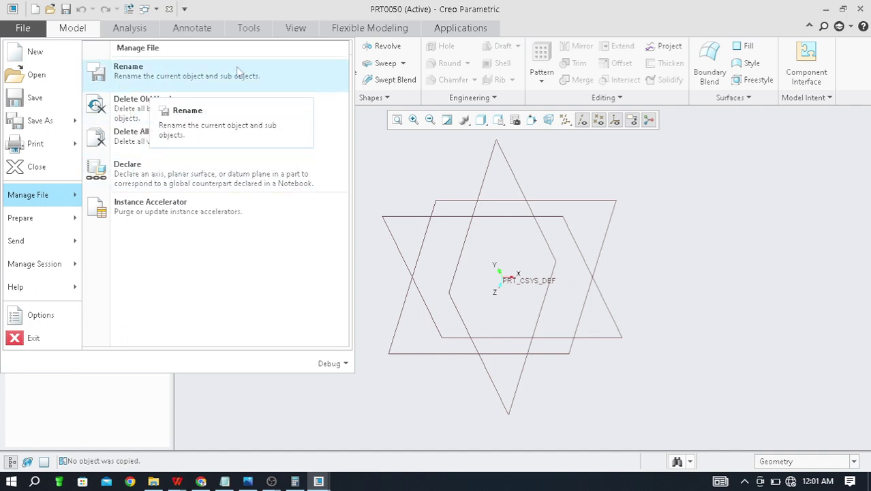
pyautogui.click(214, 72)
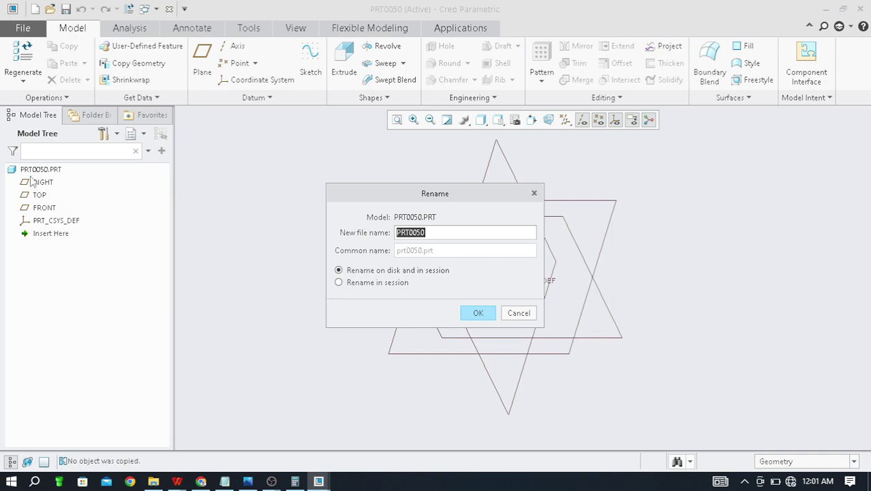
pyautogui.click(438, 233)
pyautogui.click(480, 312)
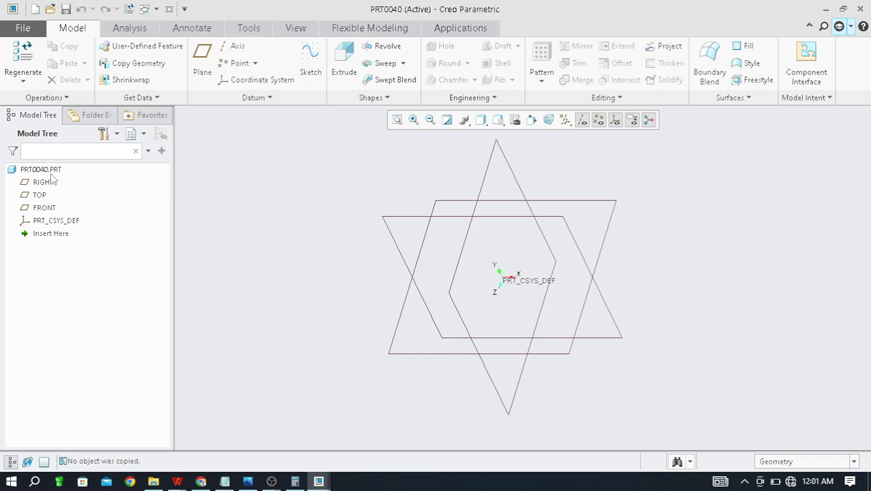
# Look over the file management and session commands, and examine the Environment and System Appearance settings in the program options.
pyautogui.click(28, 33)
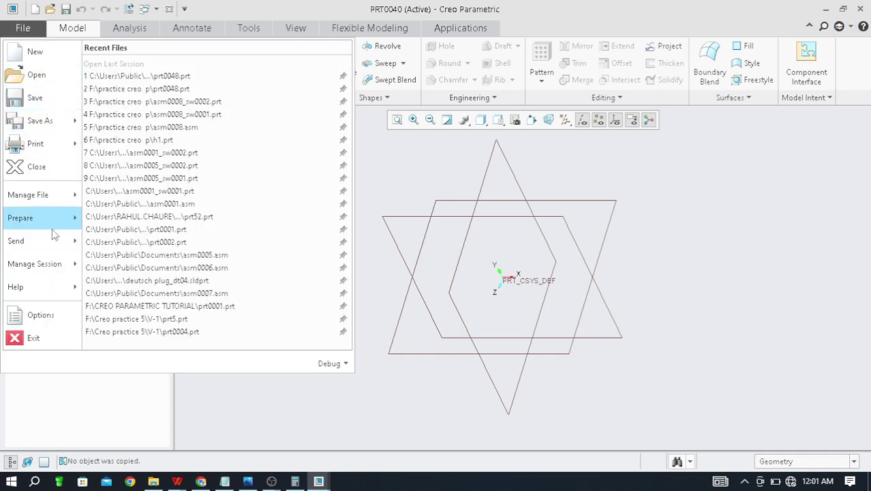
pyautogui.moveTo(68, 220)
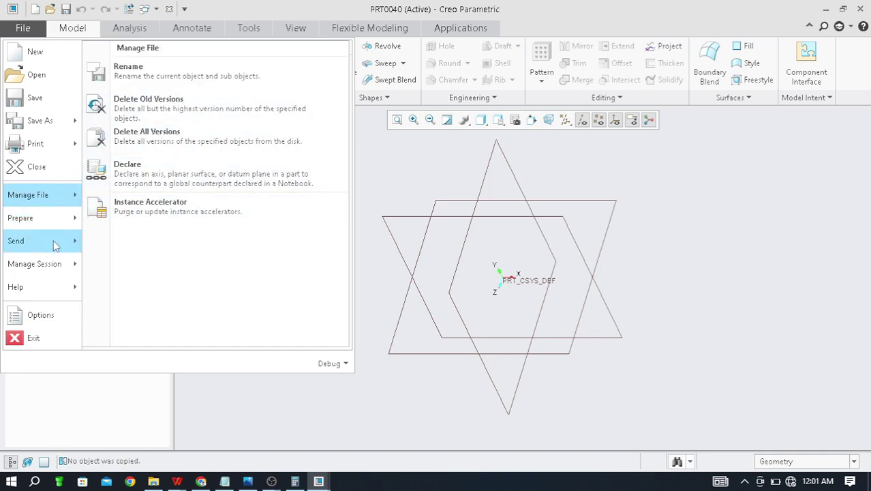
pyautogui.moveTo(66, 266)
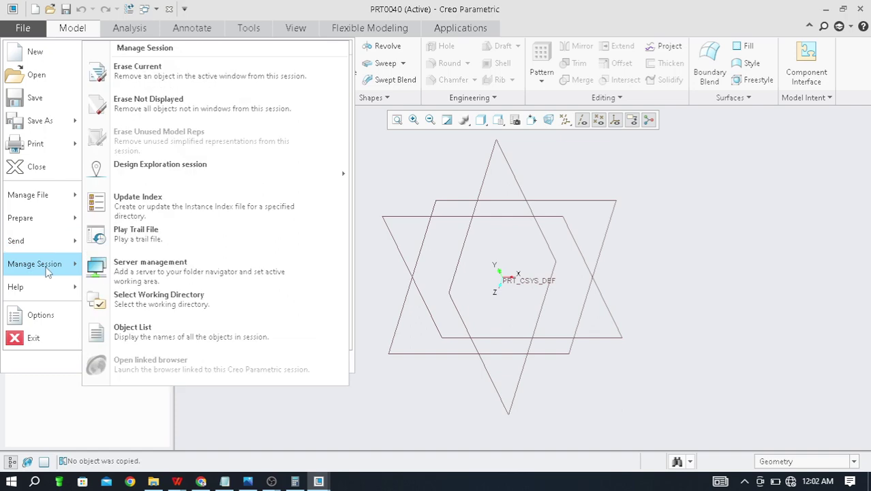
pyautogui.click(41, 317)
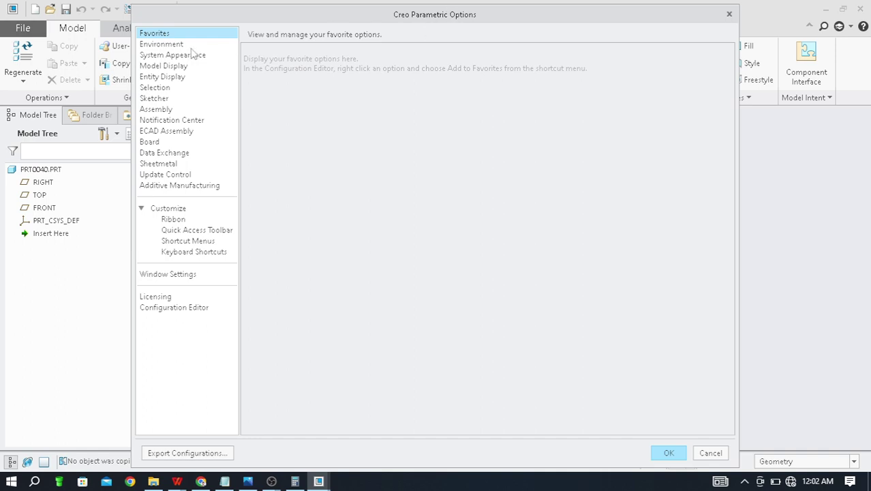
pyautogui.click(164, 44)
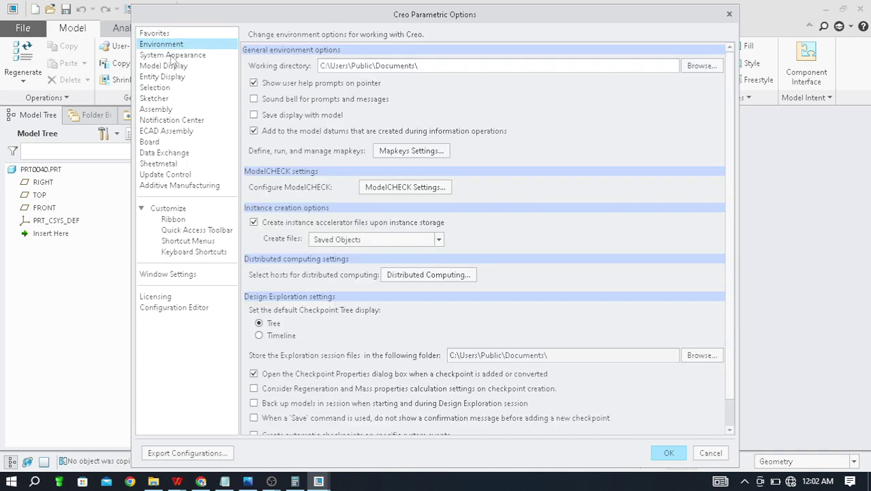
pyautogui.click(174, 56)
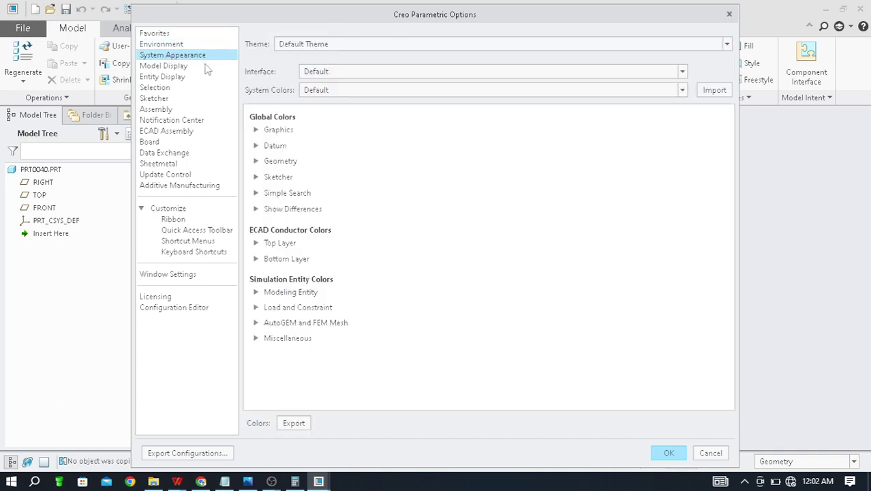
# Examine the available theme choices and the Default, Light and Dark interface choices, and close the options.
pyautogui.click(339, 45)
pyautogui.click(326, 48)
pyautogui.click(339, 45)
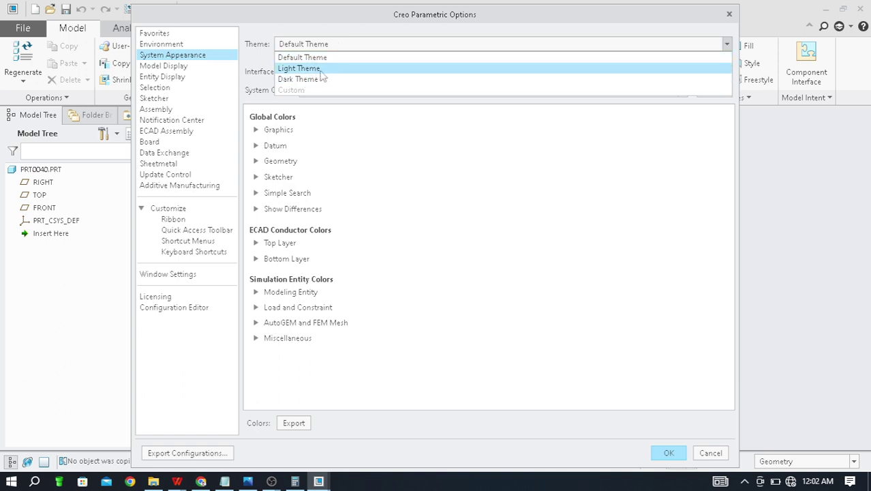
pyautogui.click(331, 24)
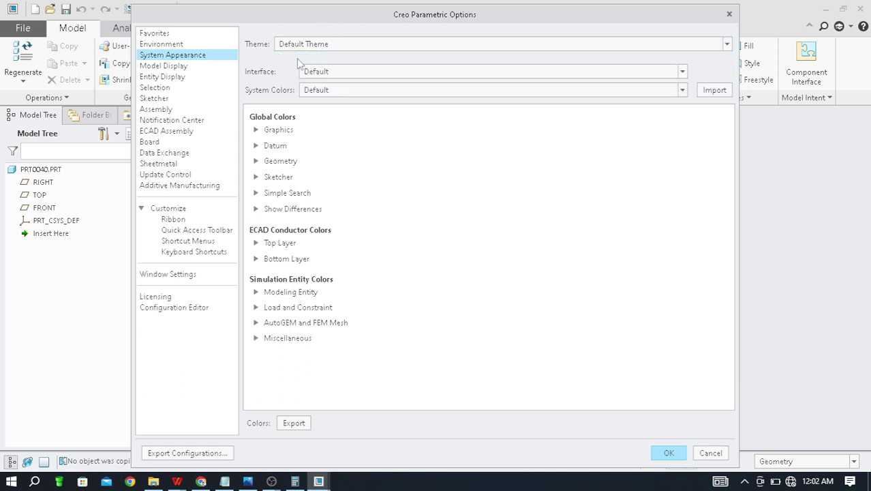
pyautogui.click(330, 73)
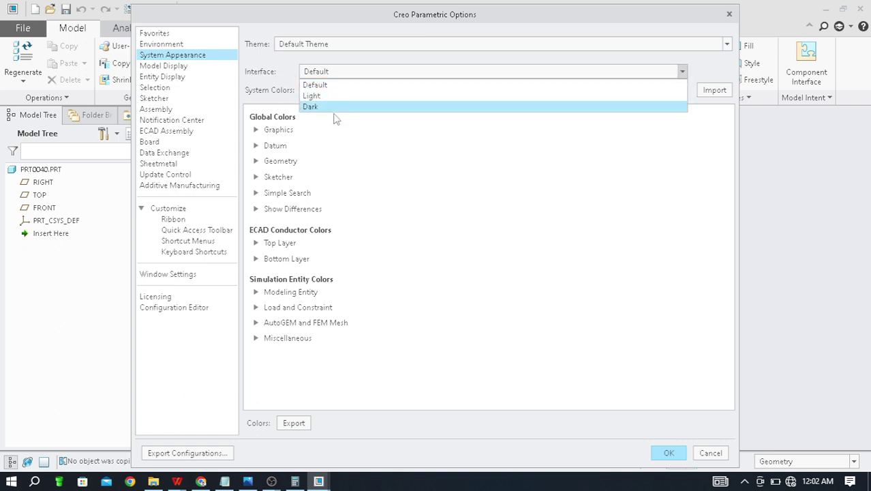
pyautogui.click(280, 75)
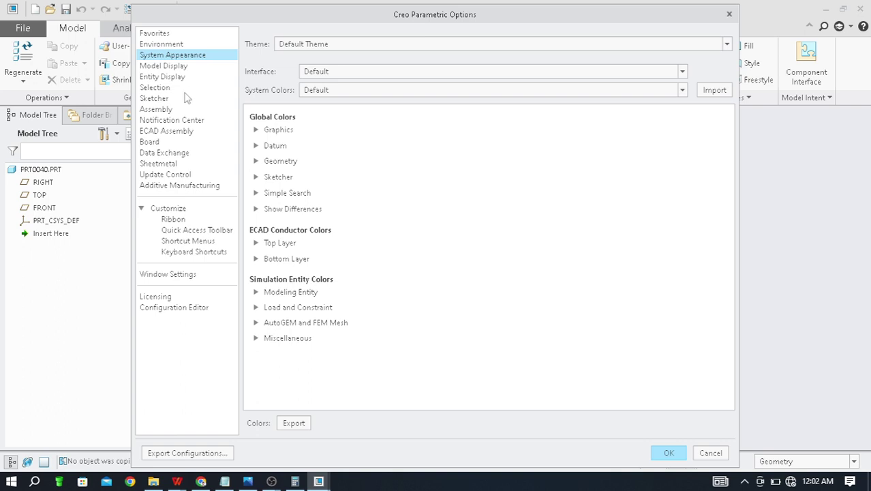
pyautogui.click(671, 453)
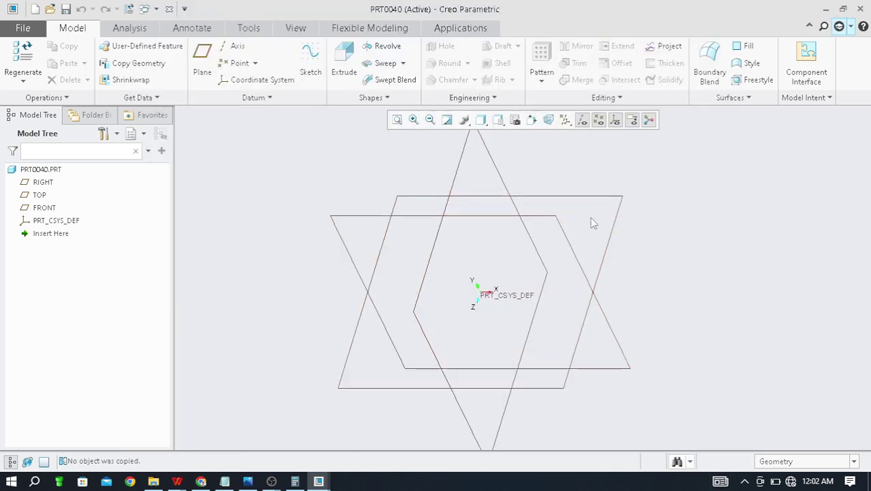
pyautogui.scroll(-1, 212, 134)
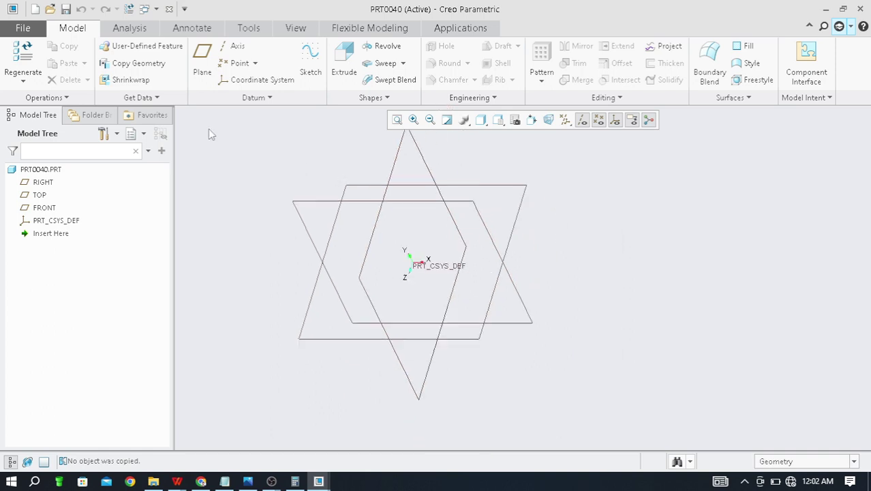
pyautogui.click(25, 28)
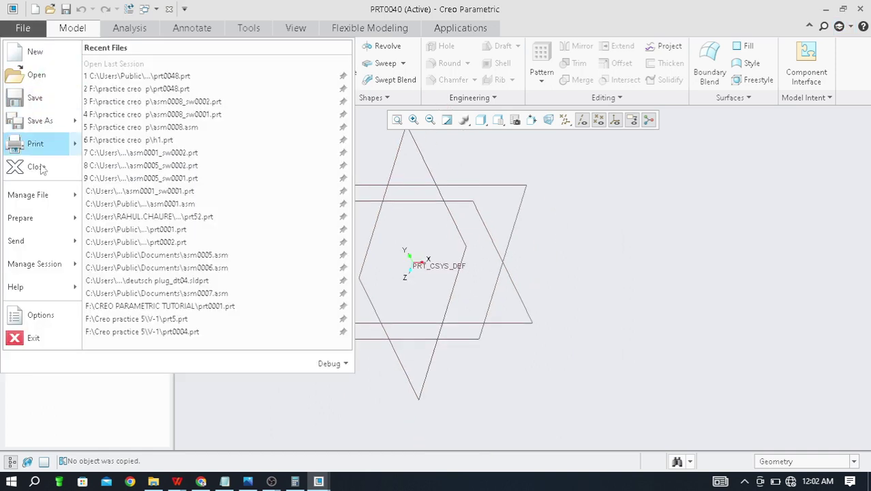
pyautogui.click(545, 203)
pyautogui.scroll(1, 440, 196)
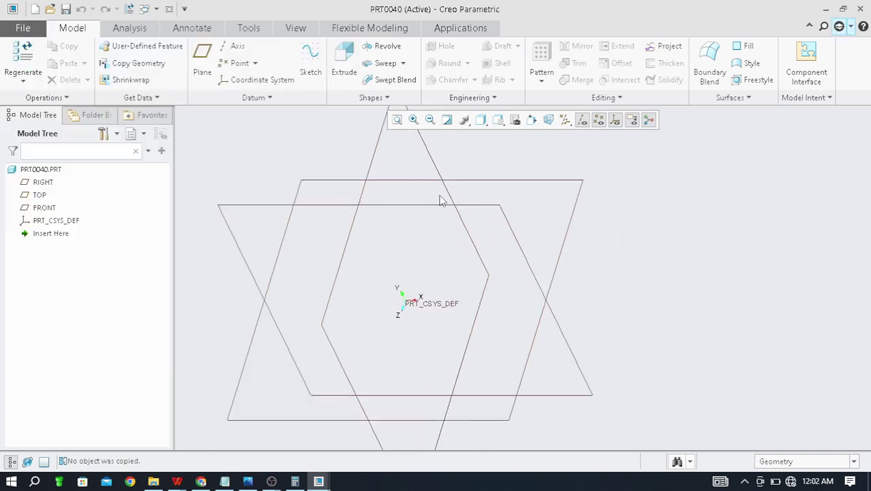
pyautogui.scroll(-2, 443, 197)
pyautogui.scroll(2, 373, 179)
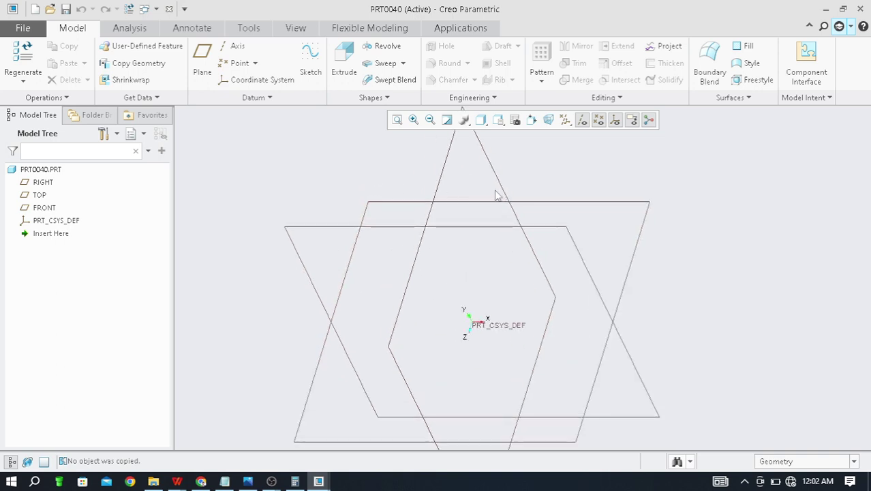
pyautogui.scroll(-2, 424, 220)
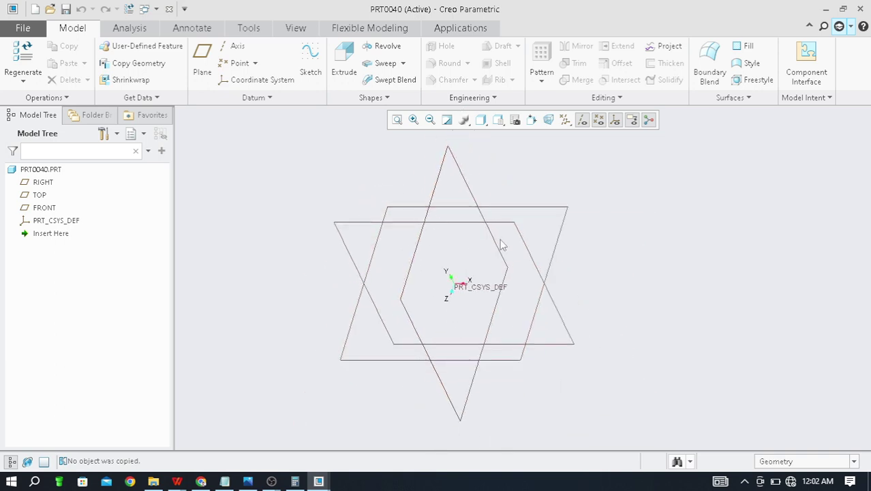
pyautogui.scroll(1, 488, 244)
pyautogui.scroll(-1, 448, 220)
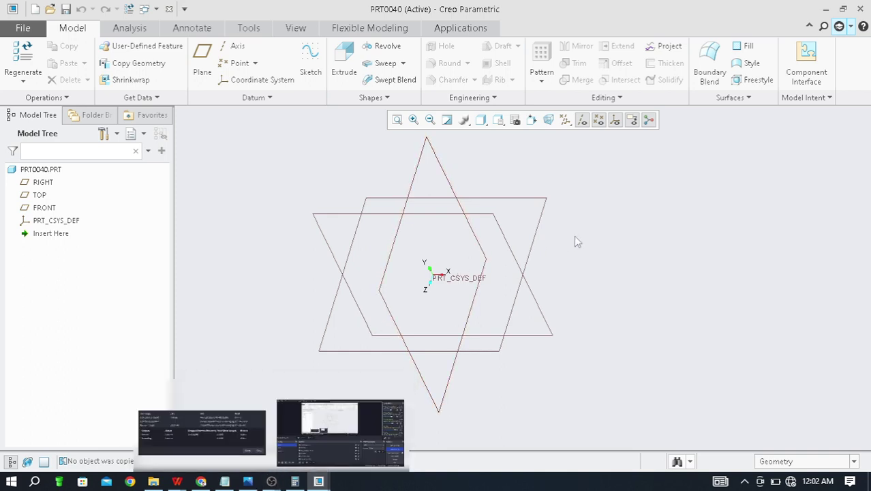
pyautogui.scroll(2, 463, 237)
pyautogui.scroll(-2, 481, 235)
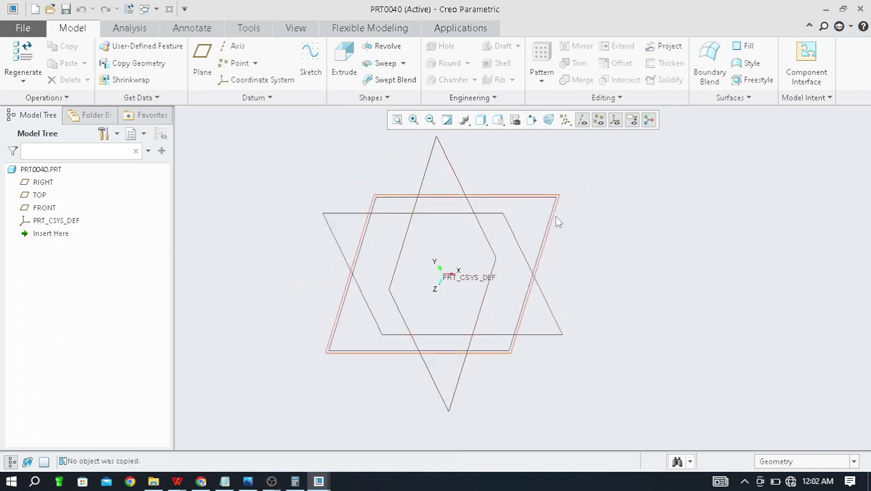
pyautogui.scroll(1, 525, 235)
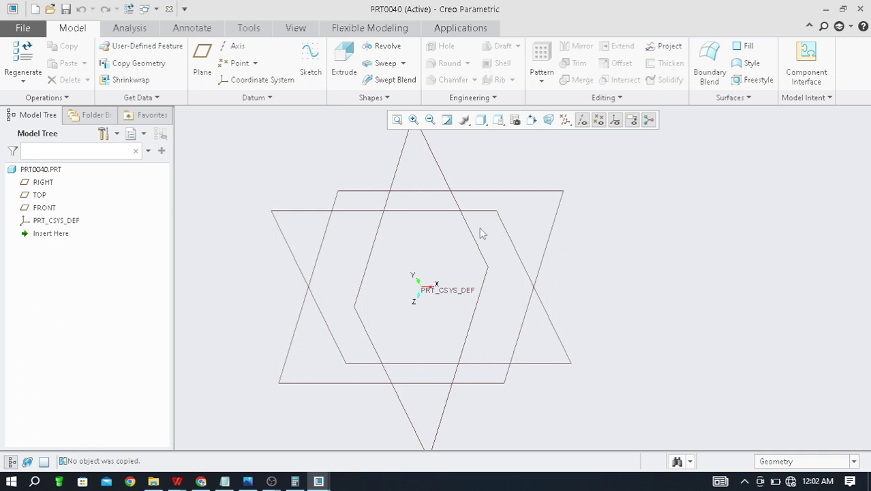
pyautogui.scroll(-1, 506, 223)
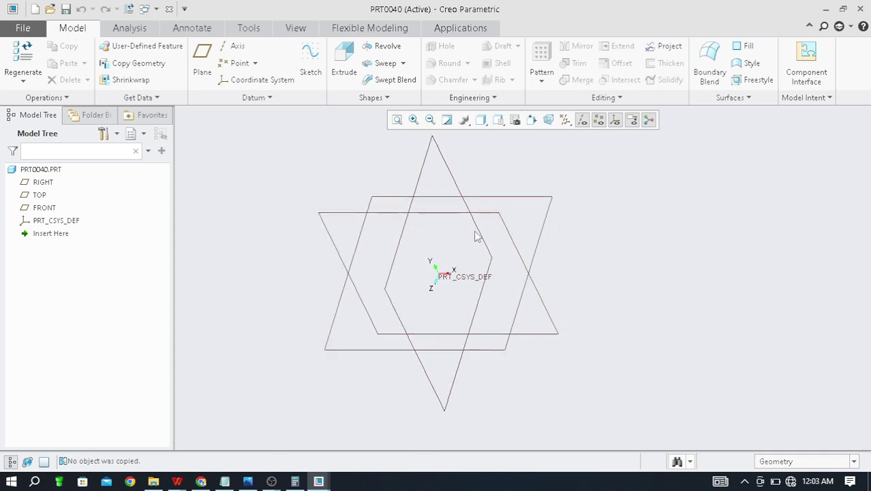
pyautogui.scroll(1, 522, 195)
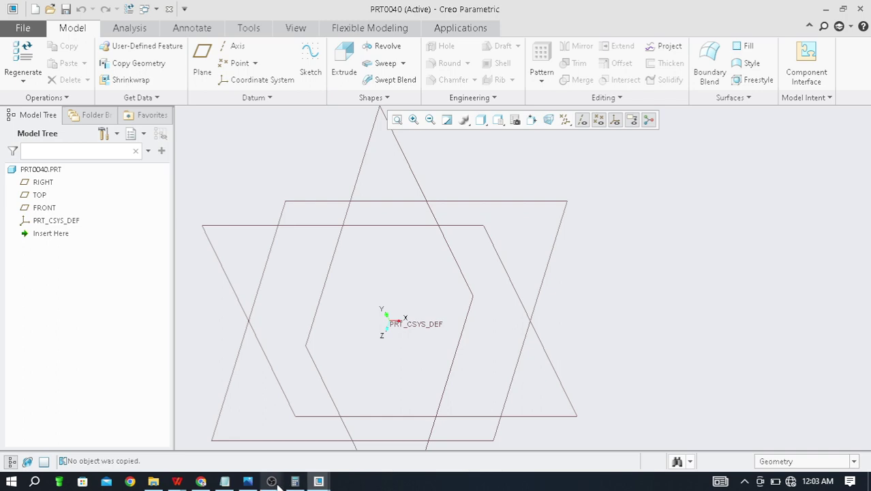
pyautogui.moveTo(276, 482)
pyautogui.click(340, 415)
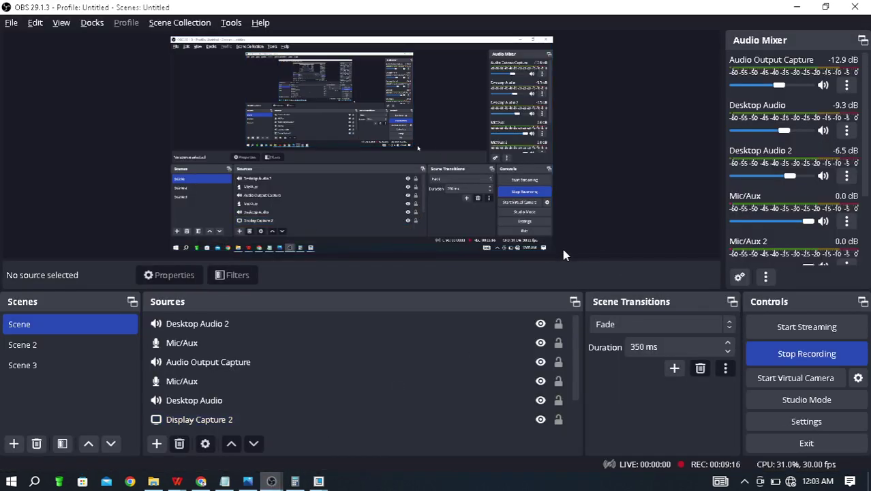